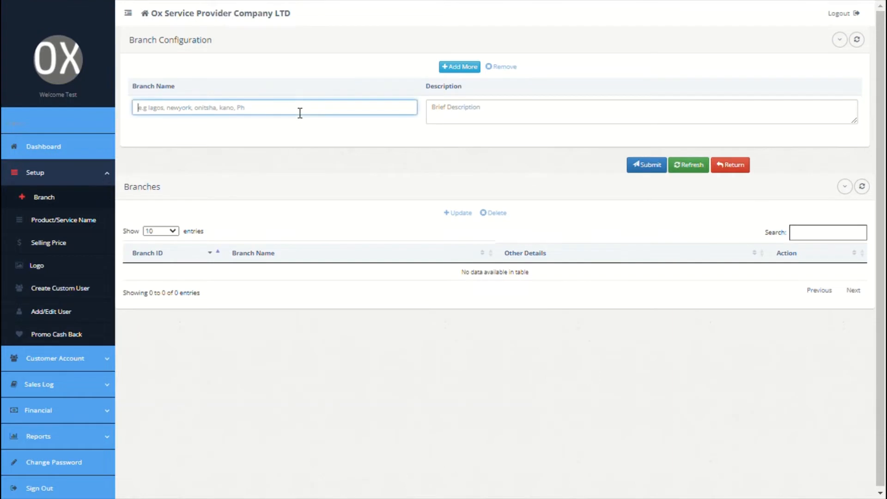
- Enter a branch named Newyork, with its street address and phone number as the description
{"action": "type", "text": "Ne"}
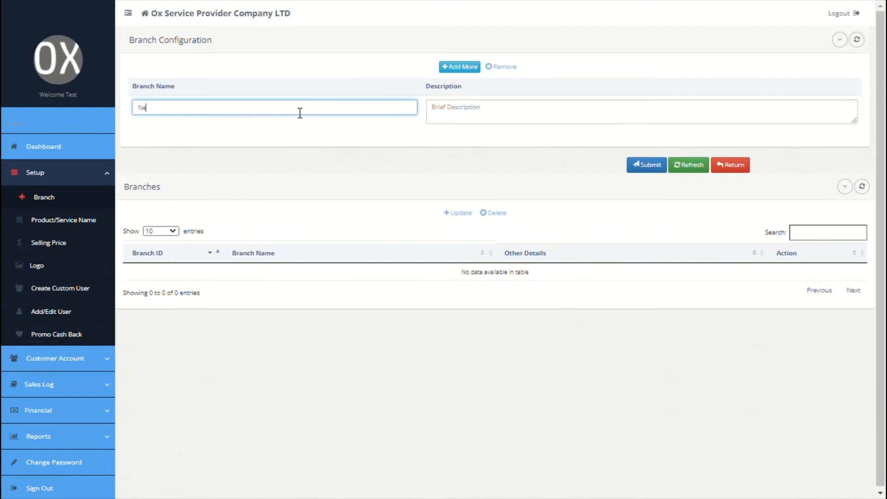
{"action": "type", "text": "wyork"}
{"action": "left_click", "coordinate": [450, 120]}
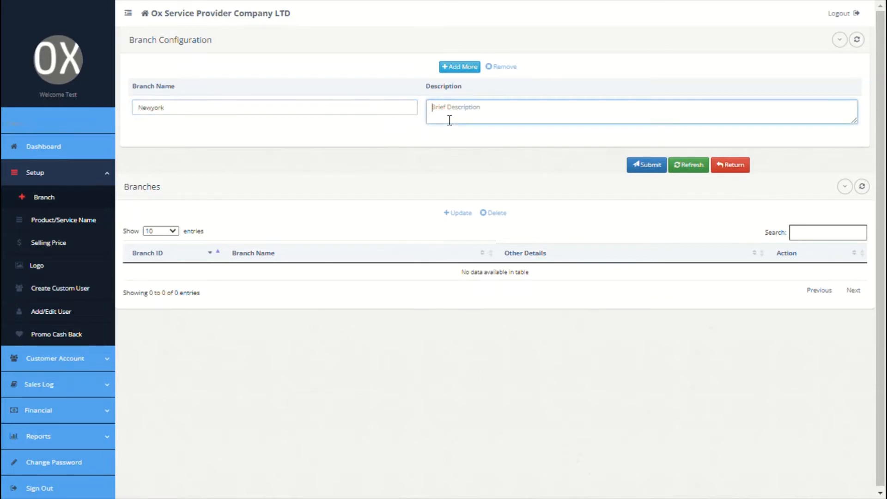
{"action": "type", "text": "no 1 mary avenue, "}
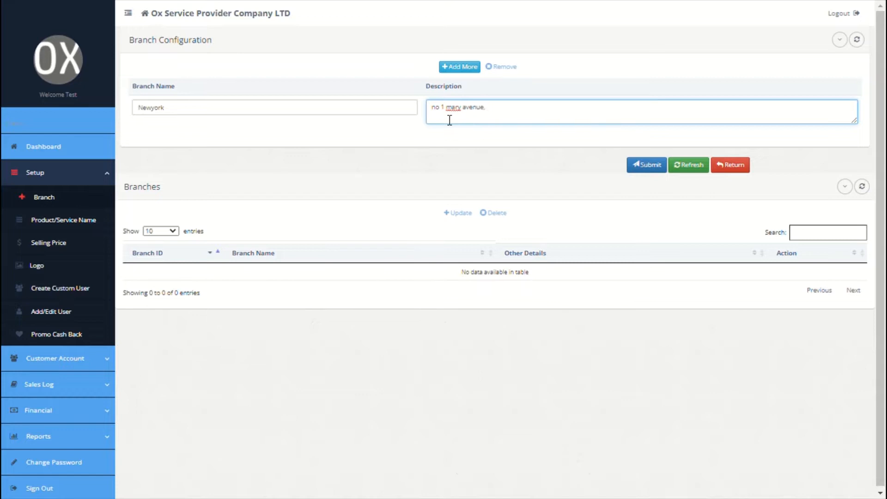
{"action": "type", "text": "newyork NW84893. Phone: "}
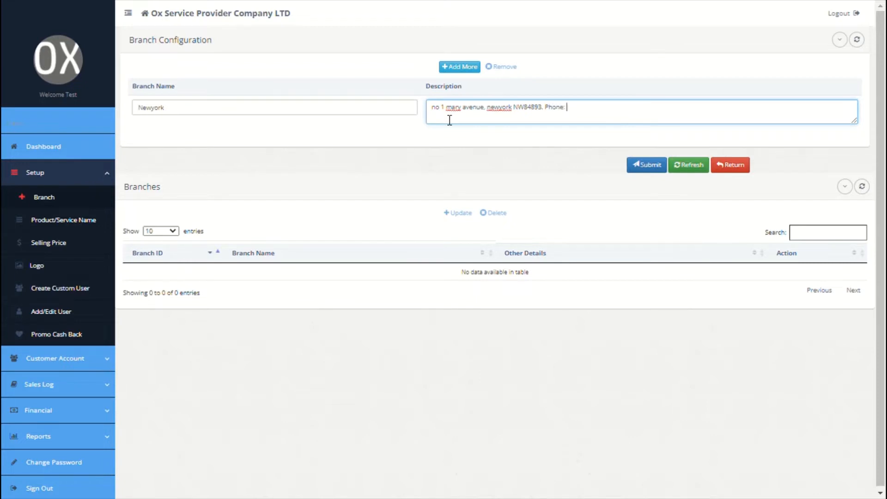
{"action": "type", "text": "464767775"}
- Add a second branch named London with its address and phone number as the description, and submit both branches
{"action": "left_click", "coordinate": [475, 67]}
{"action": "left_click", "coordinate": [321, 107]}
{"action": "type", "text": "London"}
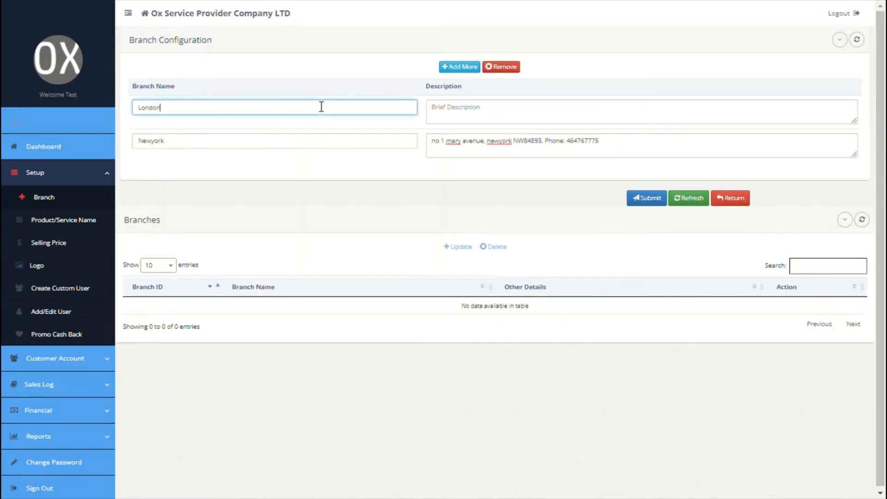
{"action": "left_click", "coordinate": [467, 124]}
{"action": "type", "text": "1"}
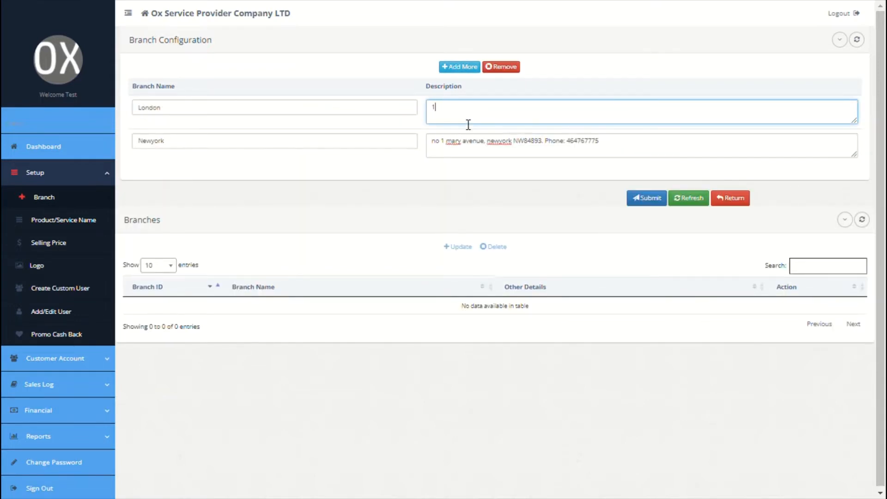
{"action": "type", "text": "2 harddrive road. London. Phone"}
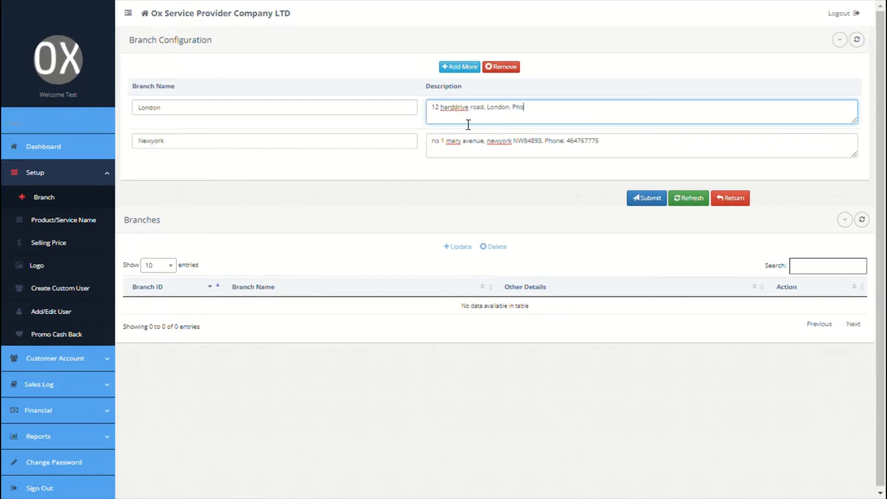
{"action": "type", "text": ": 466574775"}
{"action": "left_click", "coordinate": [641, 201]}
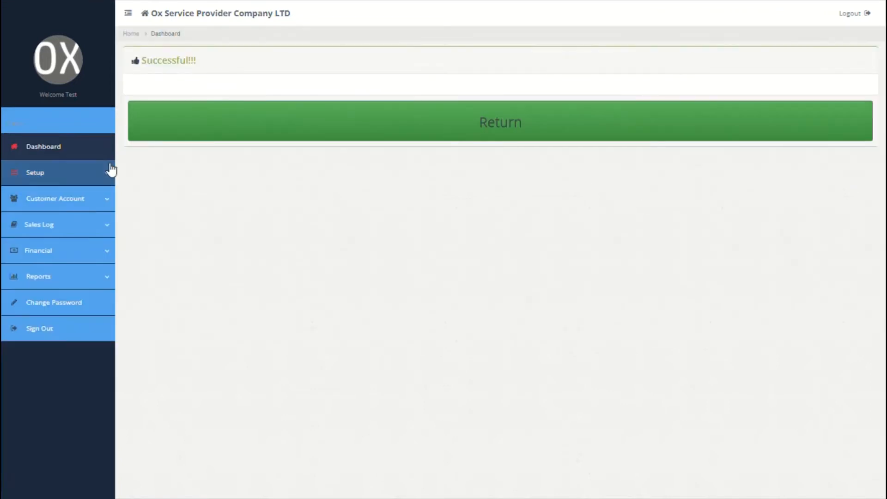
- In the product/service name setup, enter "Barbing/Haircut (Male)" as the first service
{"action": "left_click", "coordinate": [95, 173]}
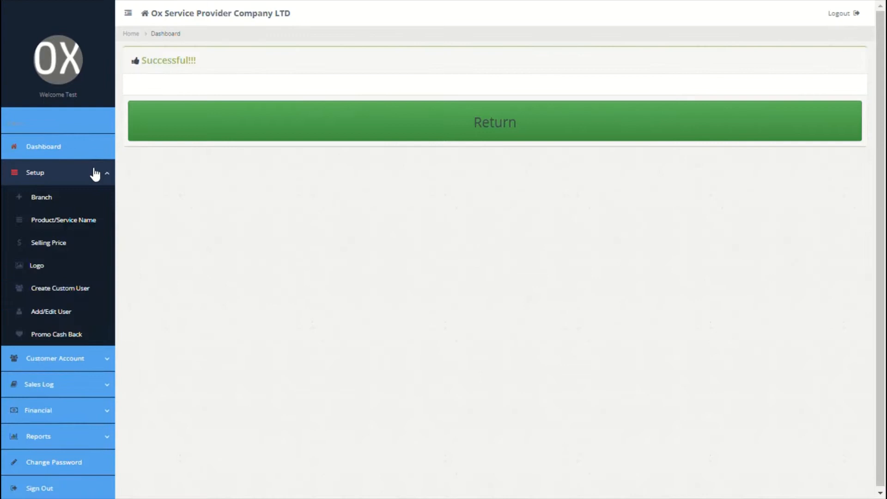
{"action": "left_click", "coordinate": [64, 224]}
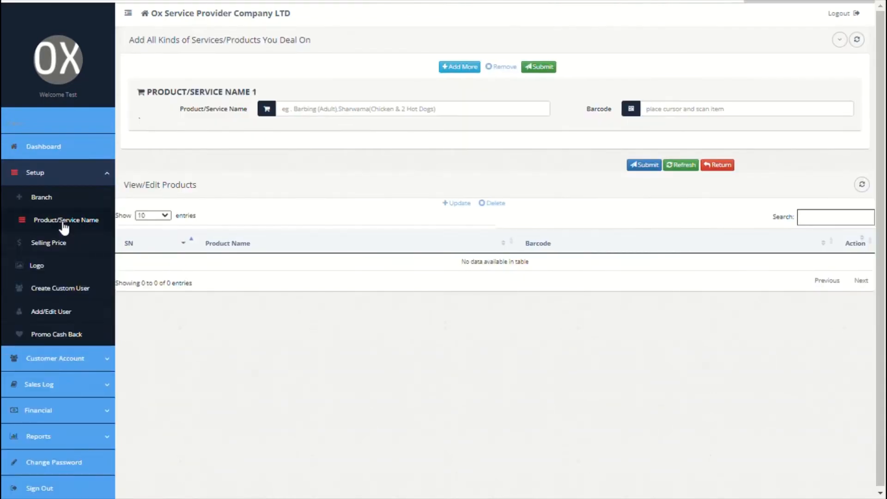
{"action": "left_click", "coordinate": [393, 121]}
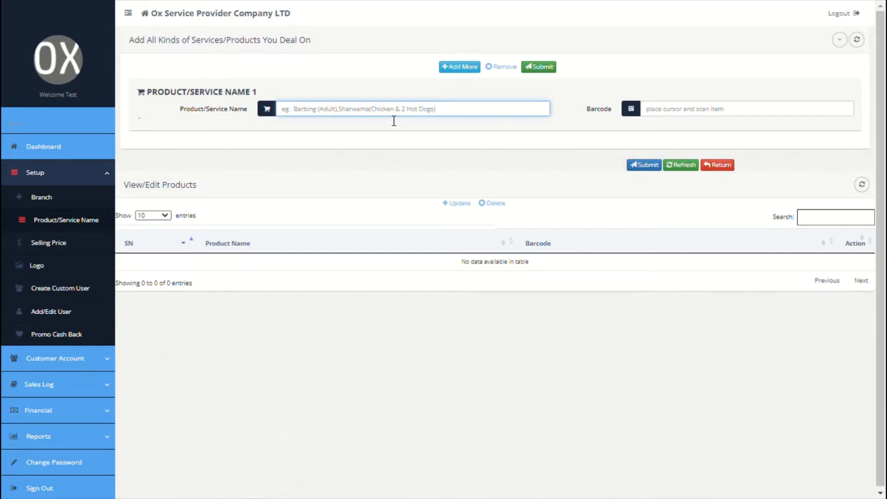
{"action": "type", "text": "Barb"}
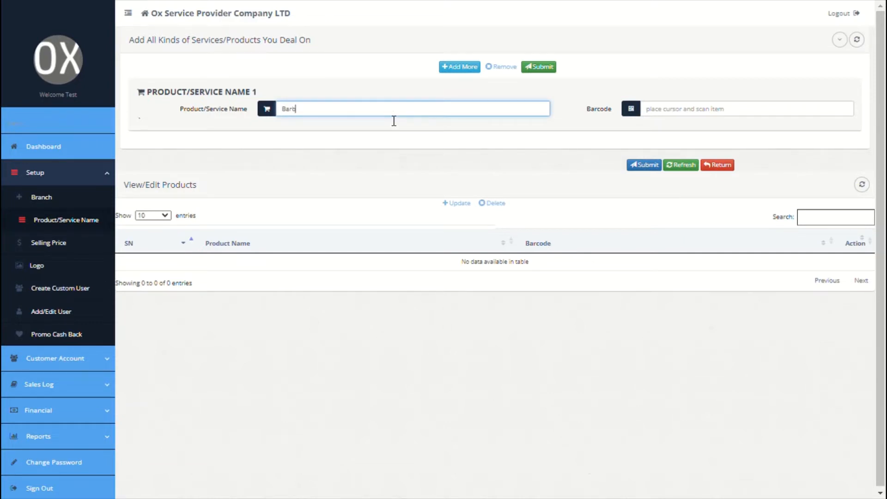
{"action": "type", "text": "ing"}
{"action": "type", "text": "/Haircut (Male)"}
- Add a second product/service entry named "Pedicure"
{"action": "left_click", "coordinate": [467, 68]}
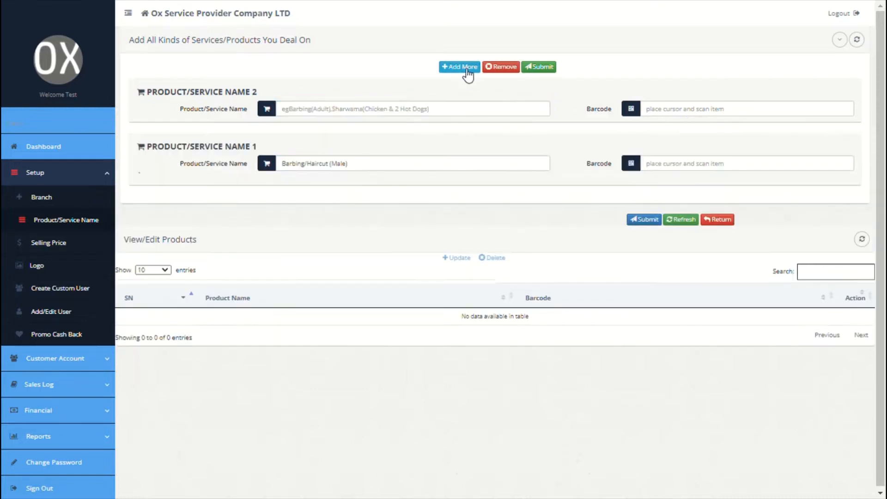
{"action": "left_click", "coordinate": [392, 115]}
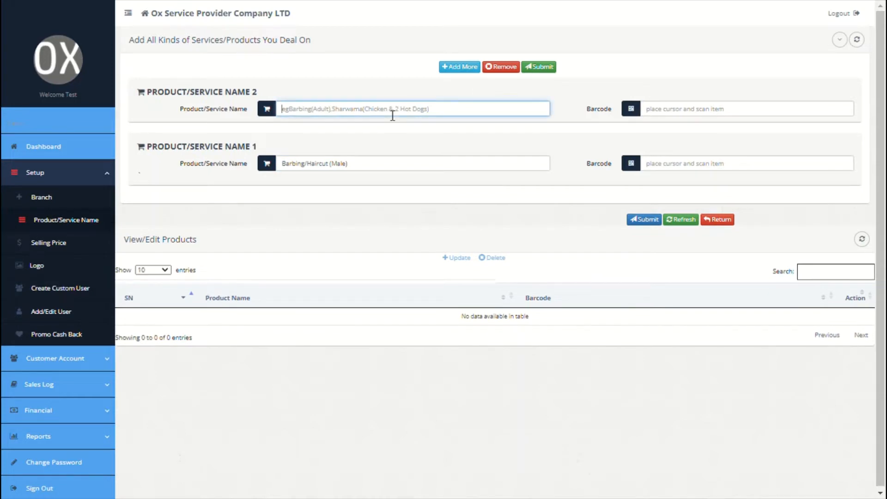
{"action": "type", "text": "Peo"}
{"action": "type", "text": "icure"}
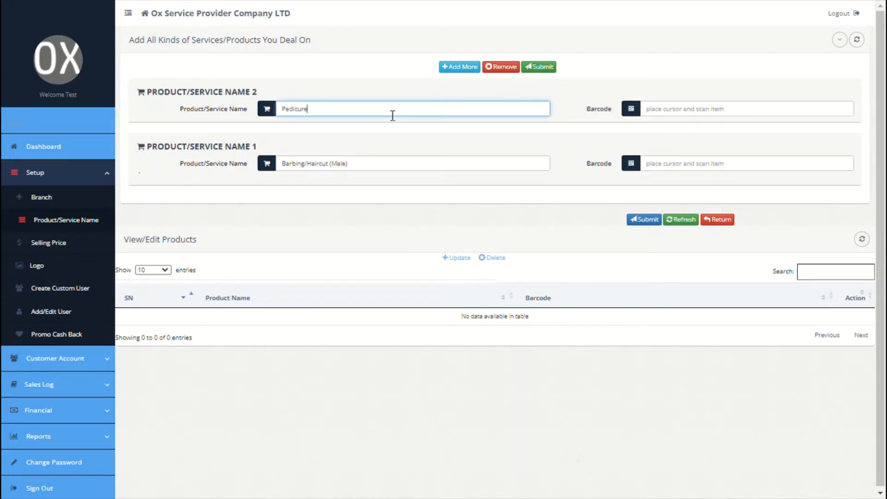
- Add a third service named "Graphics design", submit all three services, and select the saved Graphics Design row
{"action": "left_click", "coordinate": [460, 67]}
{"action": "left_click", "coordinate": [390, 113]}
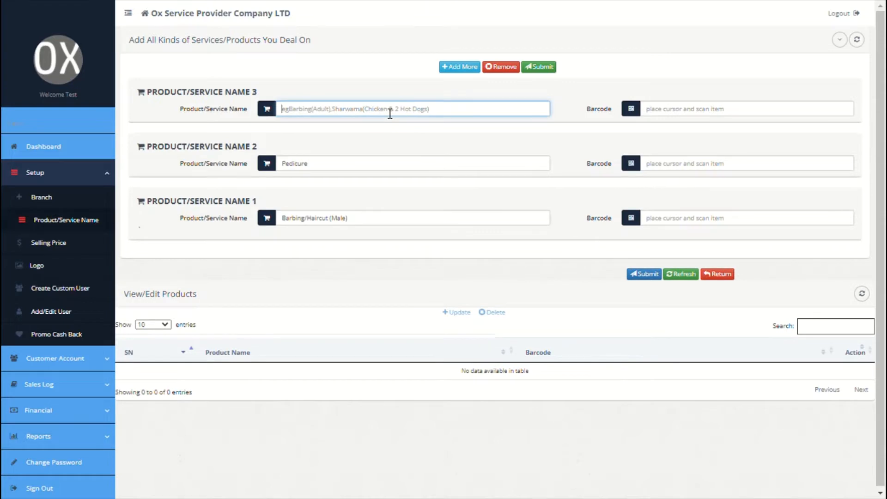
{"action": "type", "text": "Graph"}
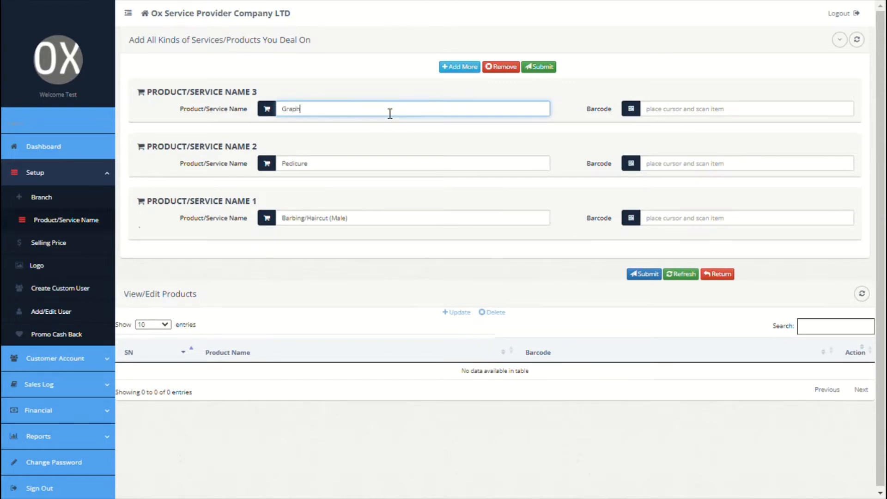
{"action": "type", "text": "ics design"}
{"action": "left_click_drag", "start_coordinate": [454, 79], "coordinate": [556, 146]}
{"action": "left_click", "coordinate": [609, 246]}
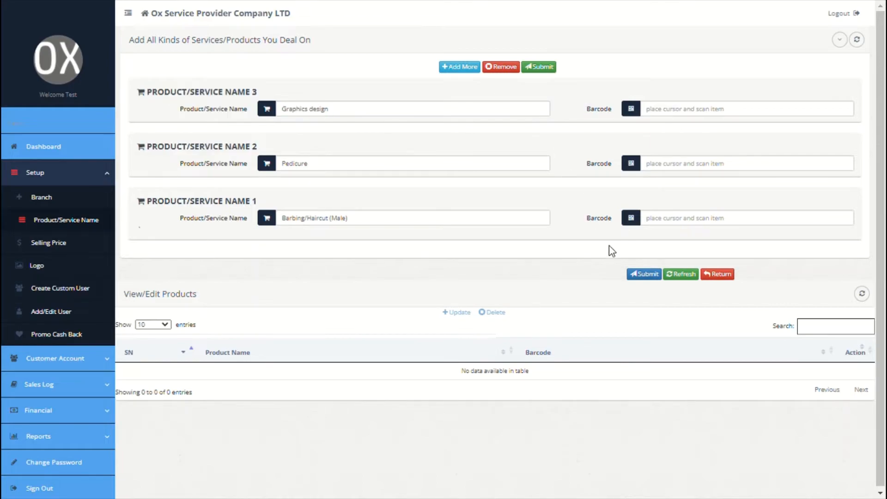
{"action": "left_click", "coordinate": [648, 277]}
{"action": "left_click", "coordinate": [637, 248]}
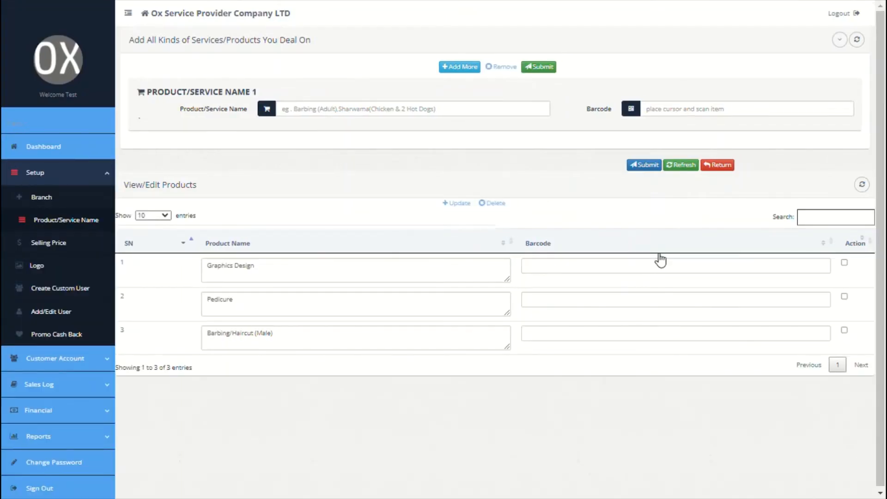
{"action": "left_click", "coordinate": [845, 262]}
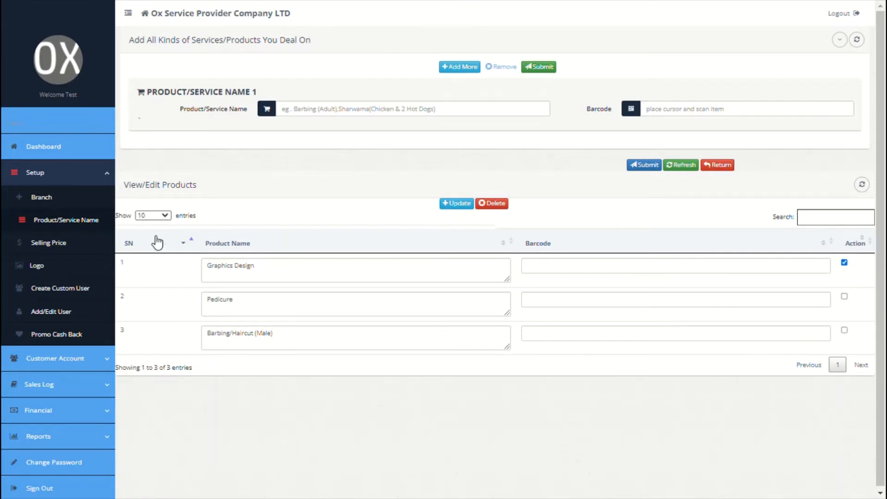
- In the selling price setup, load the product list for the Newyork branch
{"action": "left_click", "coordinate": [85, 248]}
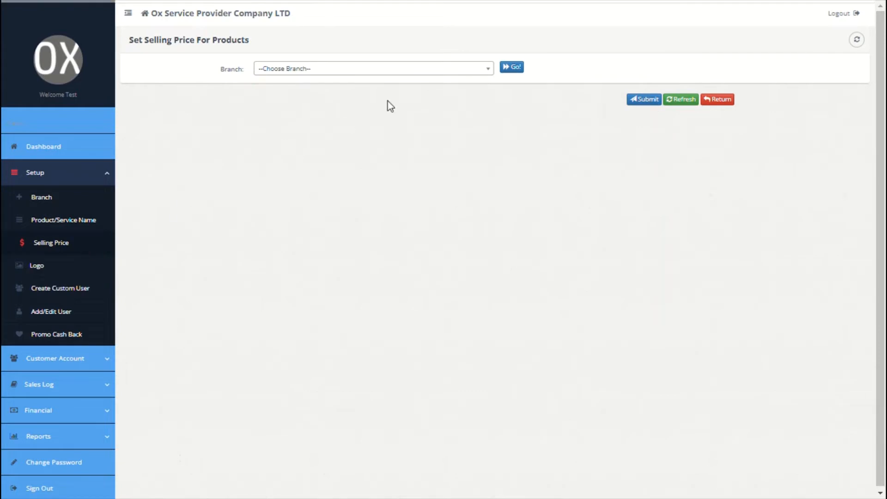
{"action": "left_click", "coordinate": [427, 69]}
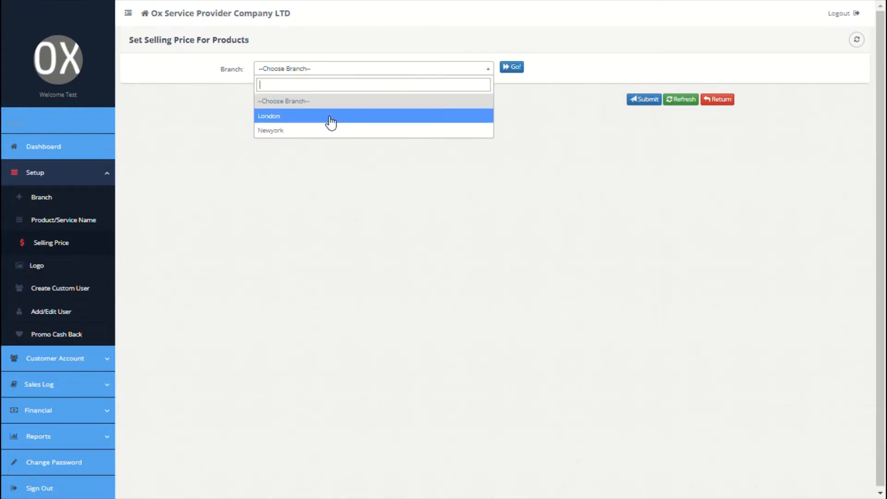
{"action": "left_click", "coordinate": [324, 132]}
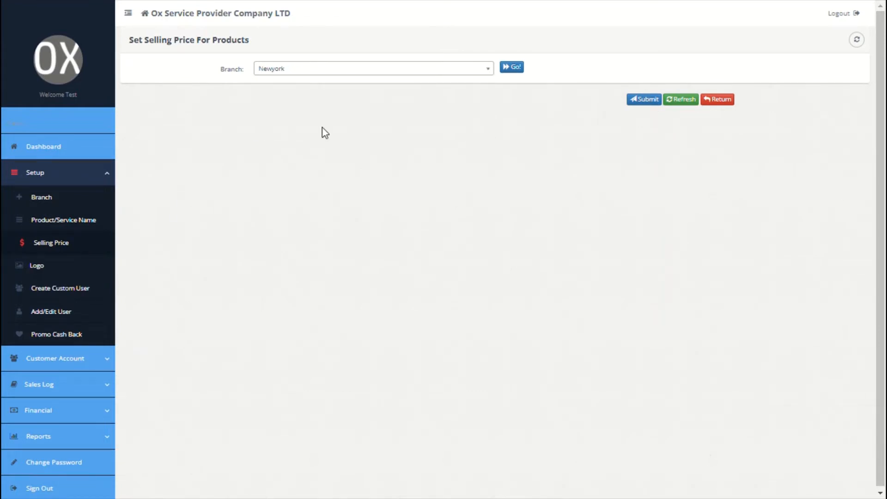
{"action": "left_click", "coordinate": [514, 68]}
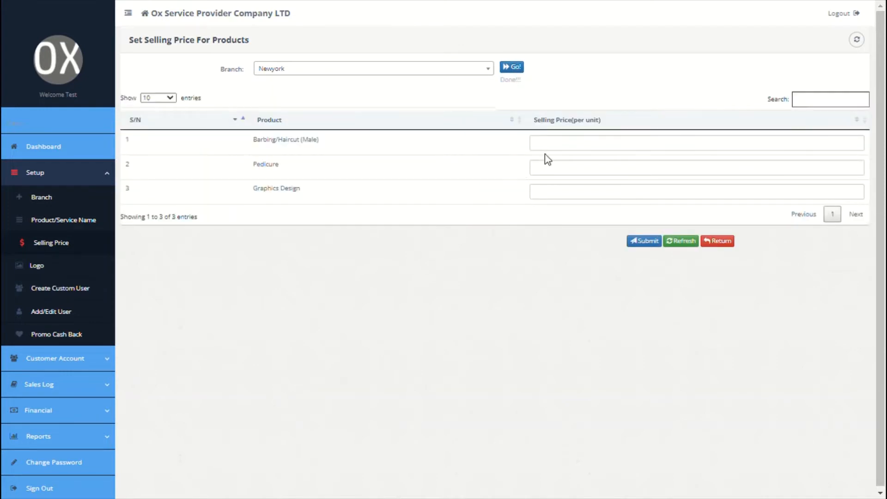
- Set unit selling prices of 1000 for Barbing/Haircut (Male), 5000 for Pedicure and 10000 for Graphics Design, and submit them
{"action": "left_click", "coordinate": [555, 147]}
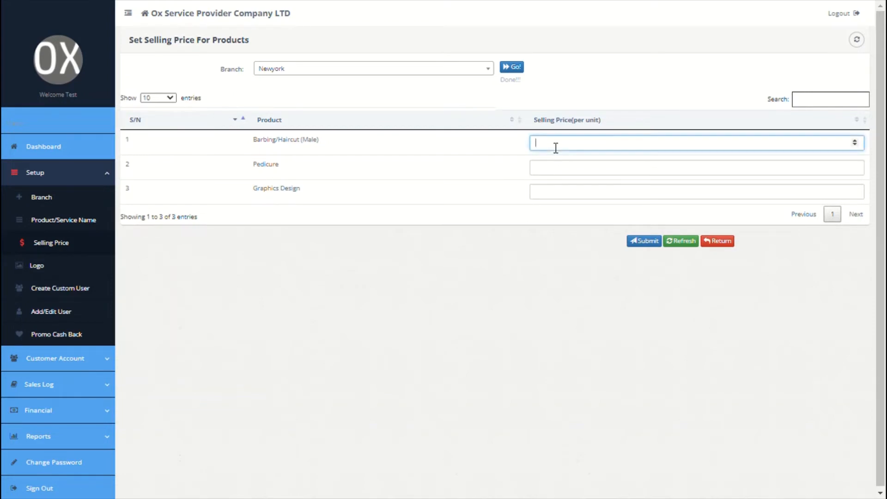
{"action": "type", "text": "1000"}
{"action": "left_click", "coordinate": [550, 174]}
{"action": "type", "text": "5000"}
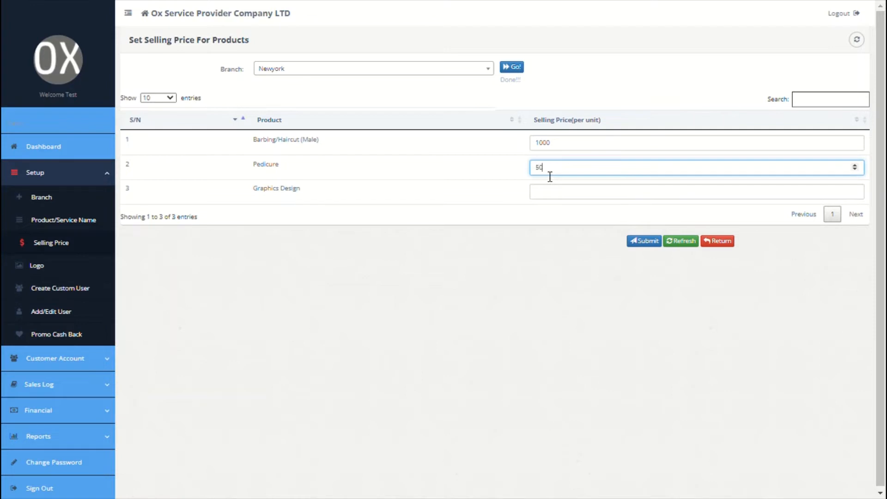
{"action": "left_click", "coordinate": [557, 191]}
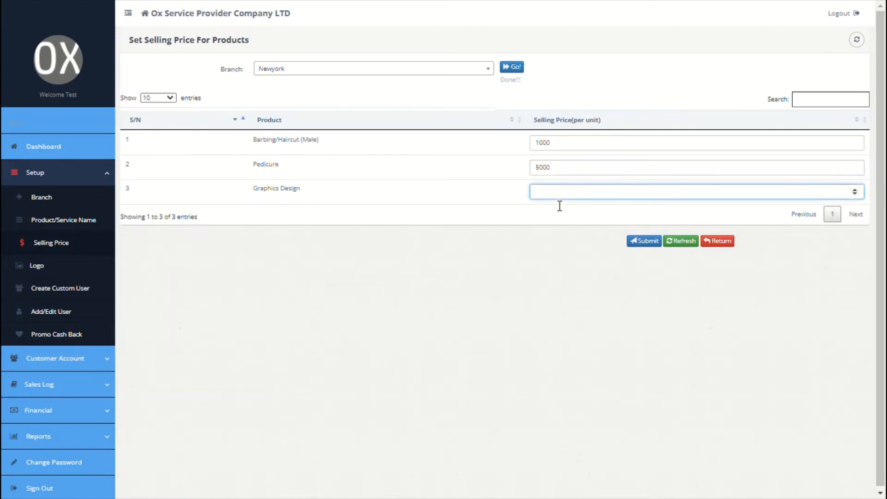
{"action": "type", "text": "10000"}
{"action": "left_click", "coordinate": [652, 242]}
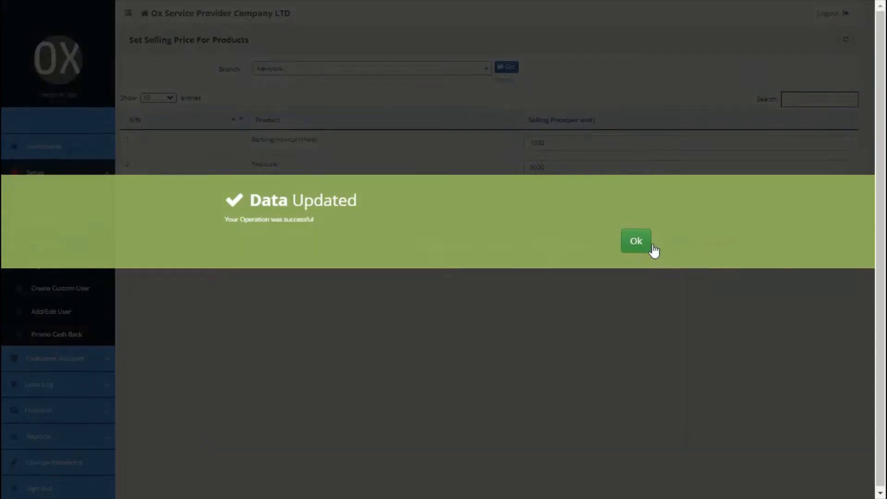
{"action": "left_click", "coordinate": [640, 244]}
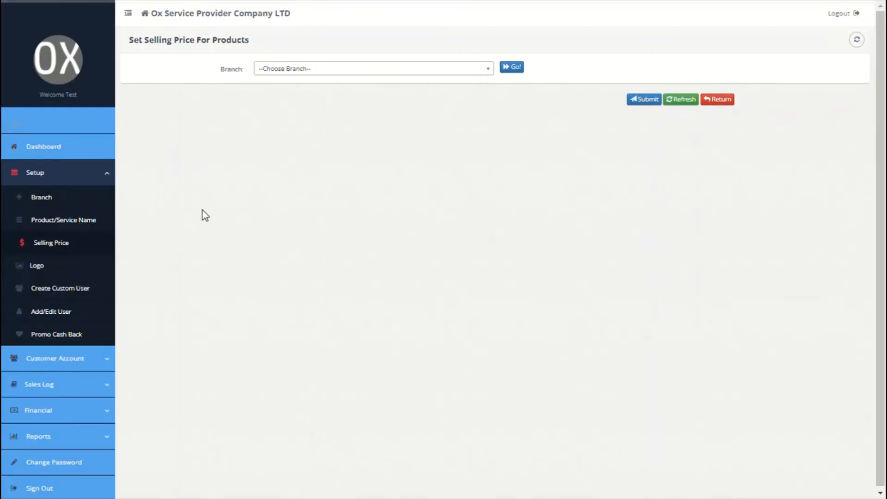
- View the organisation logo setup, and start a custom user named "post sales user"
{"action": "left_click", "coordinate": [58, 268]}
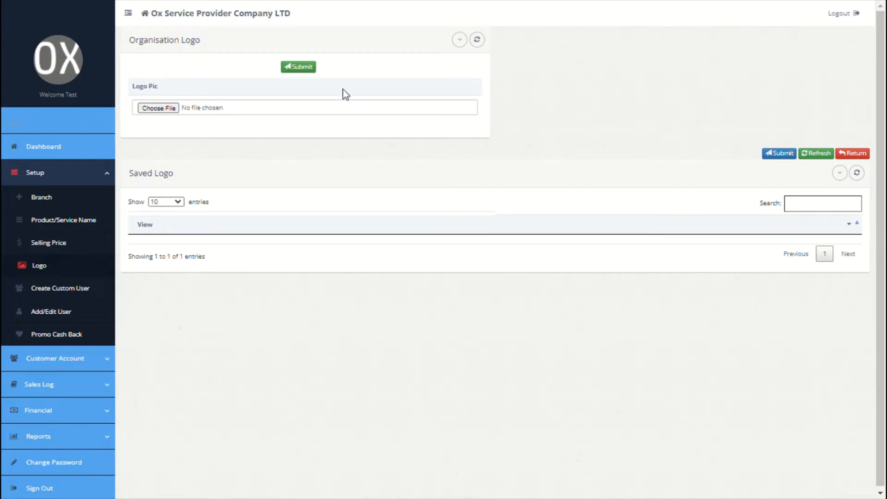
{"action": "left_click", "coordinate": [72, 298]}
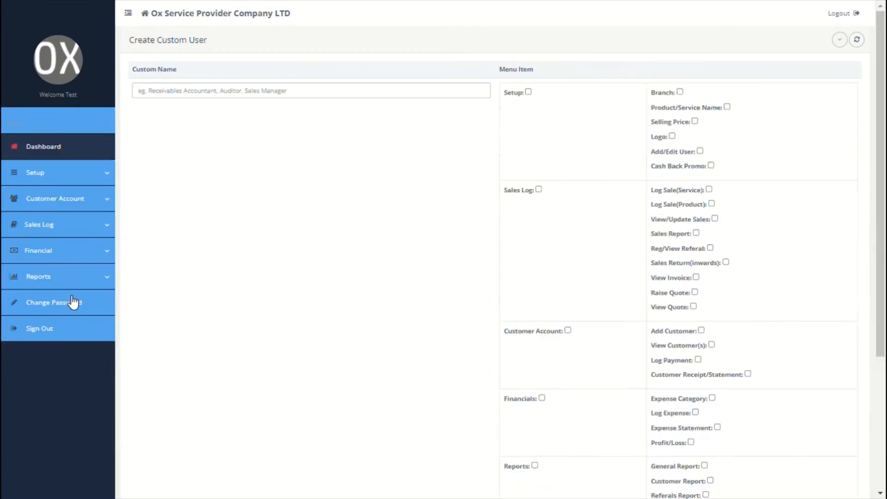
{"action": "left_click", "coordinate": [345, 104]}
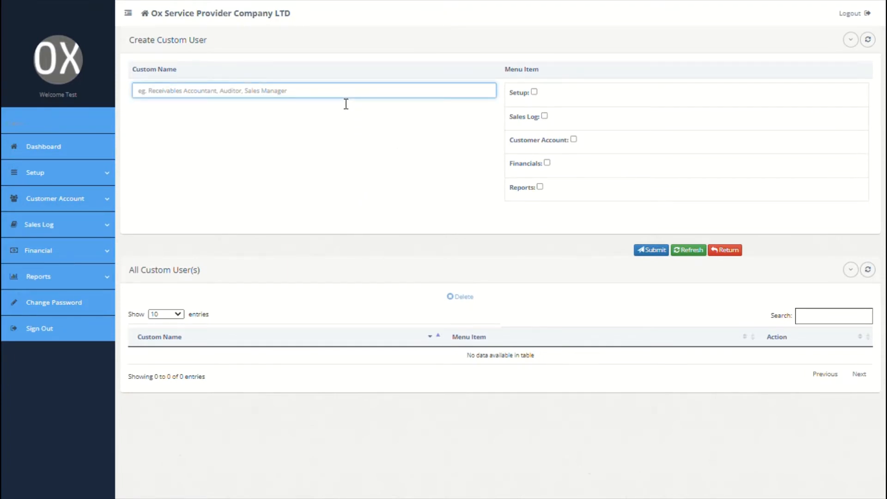
{"action": "type", "text": "po"}
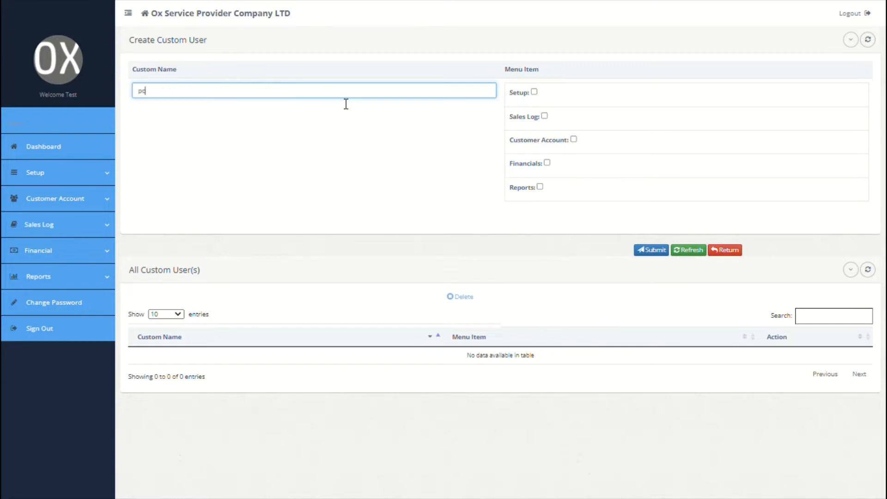
{"action": "type", "text": "st sales user"}
- Grant the custom user Sales Log access with Log Sale(Service), Log Sale(Product) and Sales Report, and submit it
{"action": "left_click", "coordinate": [544, 116]}
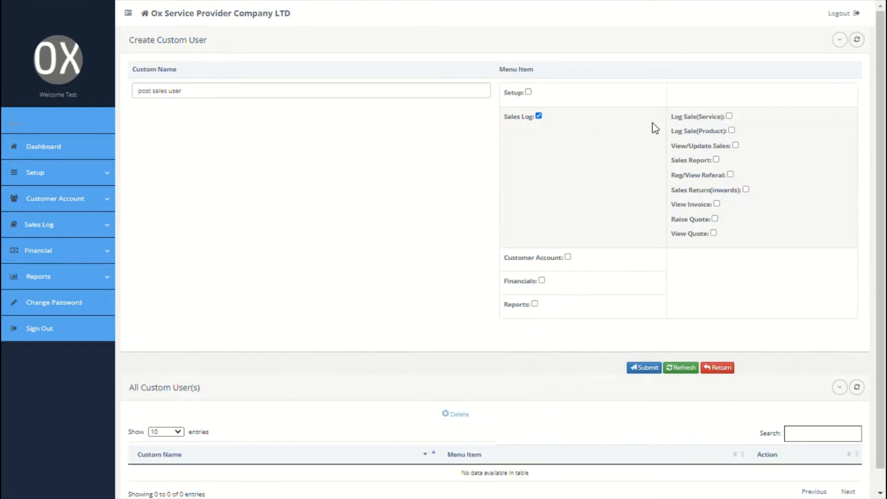
{"action": "left_click", "coordinate": [729, 116]}
{"action": "left_click", "coordinate": [732, 132]}
{"action": "left_click", "coordinate": [716, 159]}
{"action": "left_click", "coordinate": [647, 369]}
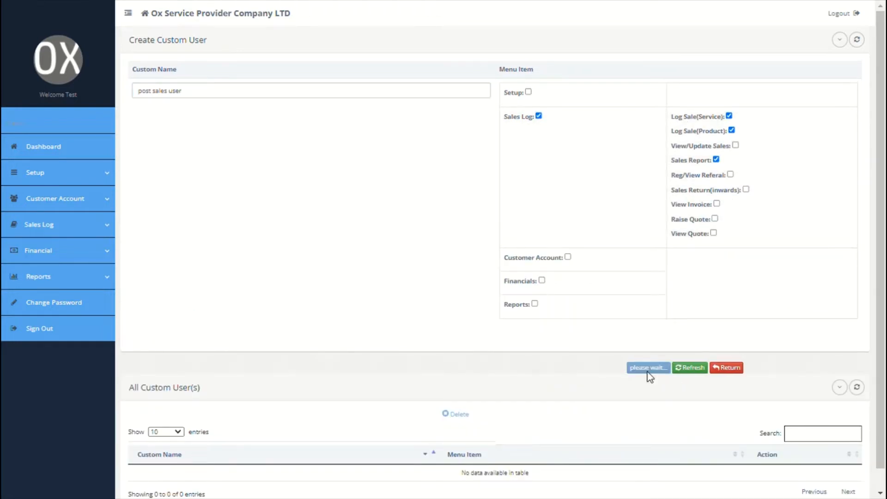
- Acknowledge the custom user submission and check the new entry in the list of all custom users
{"action": "left_click", "coordinate": [642, 241]}
{"action": "scroll", "coordinate": [298, 270], "scroll_direction": "down", "scroll_amount": 1}
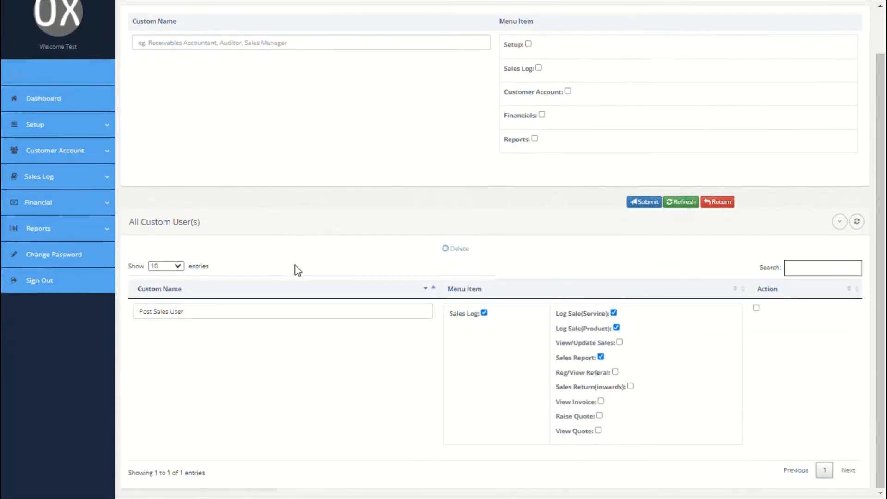
{"action": "scroll", "coordinate": [297, 271], "scroll_direction": "up", "scroll_amount": 1}
- In the add user form, choose the Custom user right with Newyork branch rights and the Post Sales User profile
{"action": "left_click", "coordinate": [107, 172]}
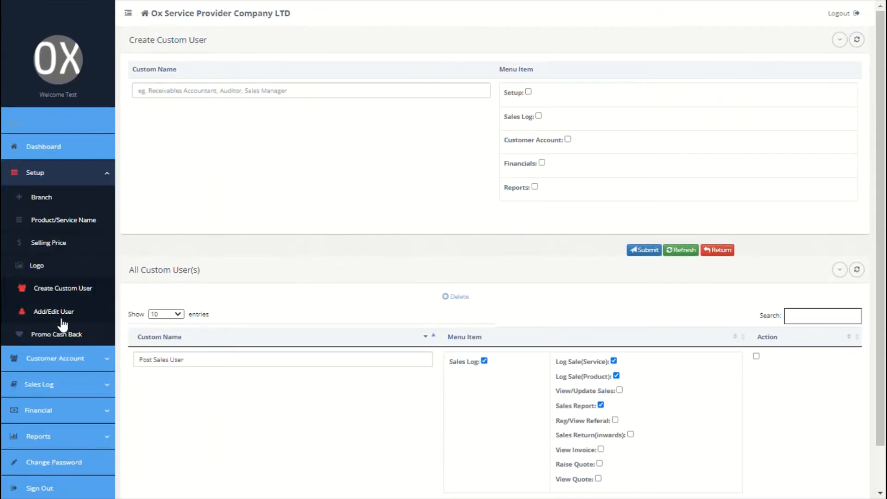
{"action": "left_click", "coordinate": [62, 319]}
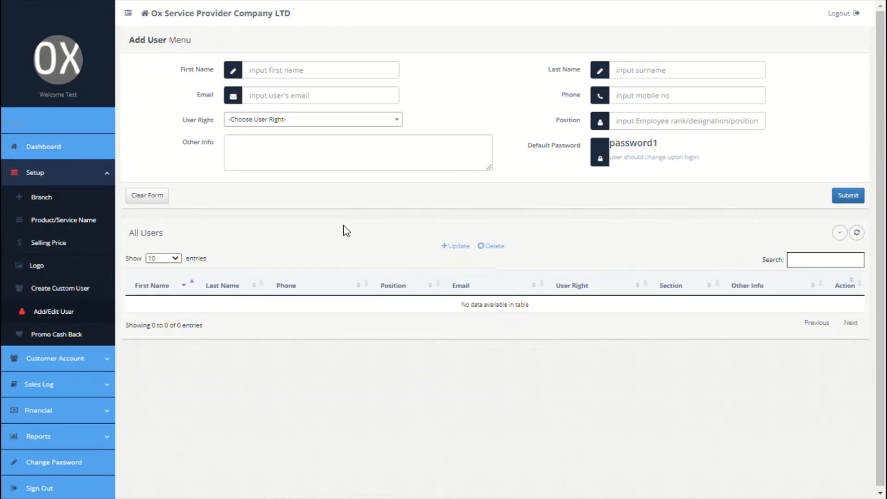
{"action": "left_click", "coordinate": [301, 120]}
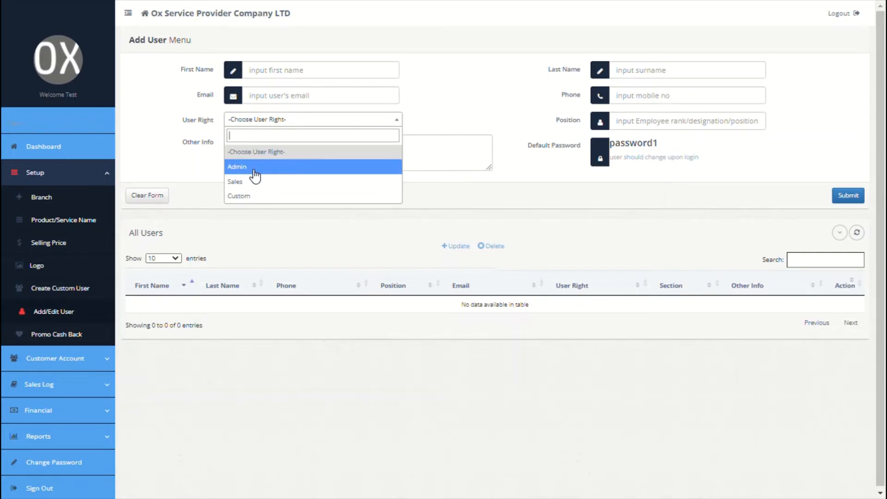
{"action": "left_click", "coordinate": [249, 200]}
{"action": "left_click", "coordinate": [661, 183]}
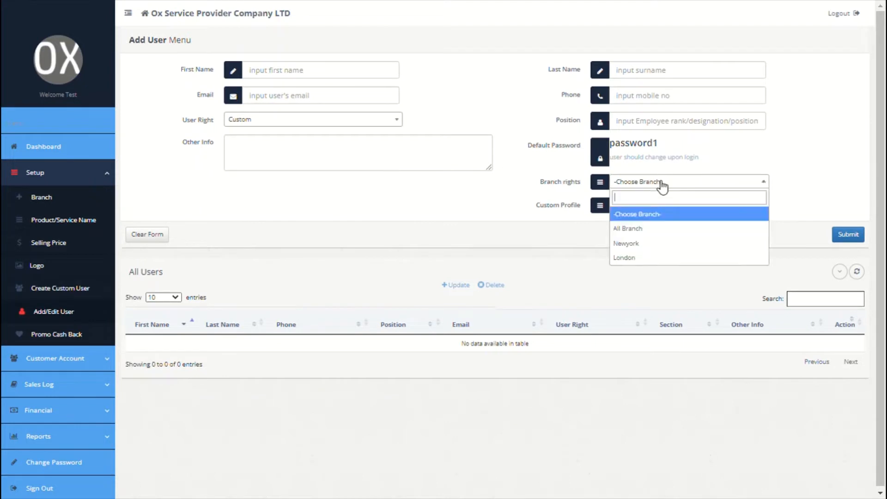
{"action": "left_click", "coordinate": [641, 245]}
{"action": "left_click", "coordinate": [649, 210]}
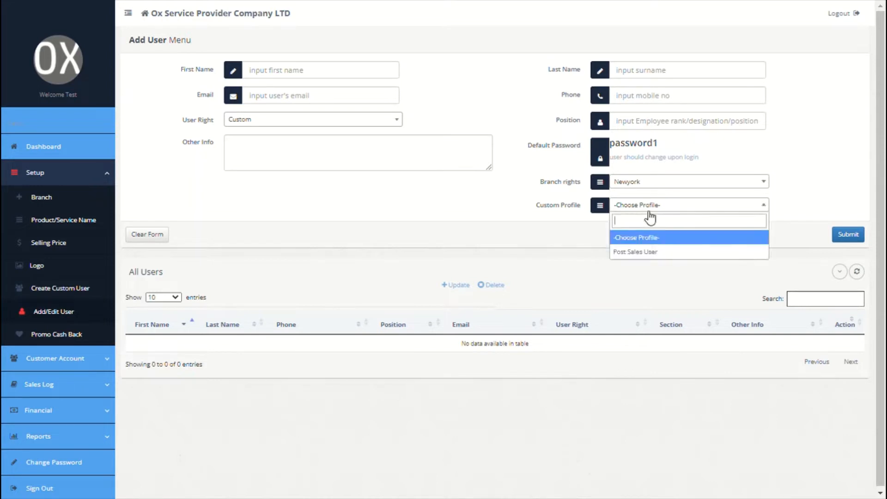
{"action": "left_click", "coordinate": [645, 254]}
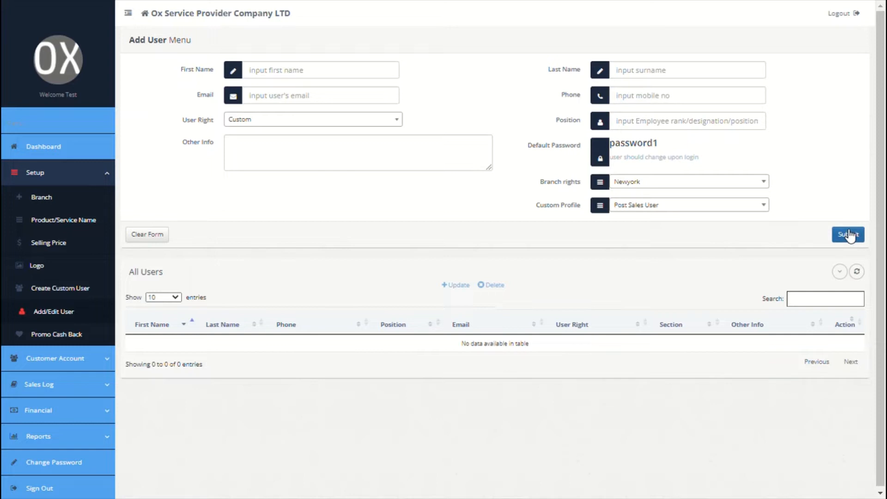
- In the promo cash back setup, set 10% for both the London and Newyork branches and submit it
{"action": "left_click", "coordinate": [69, 334]}
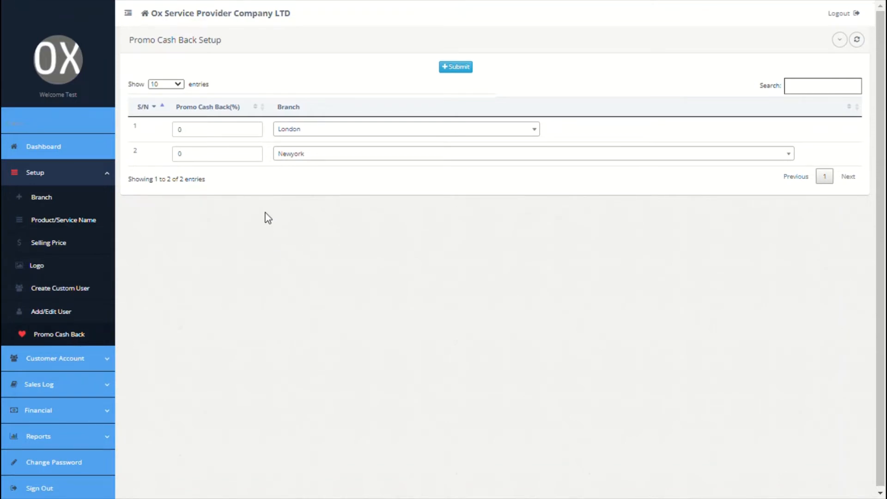
{"action": "left_click", "coordinate": [183, 135]}
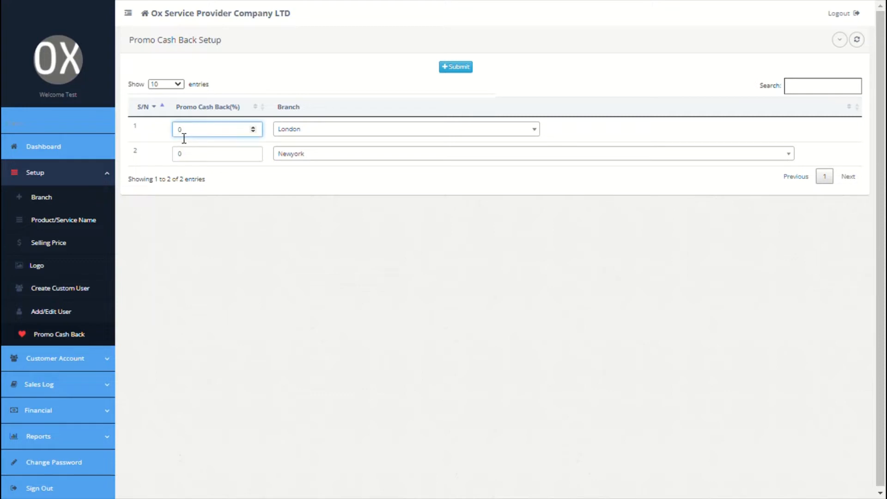
{"action": "type", "text": "10"}
{"action": "left_click", "coordinate": [180, 151]}
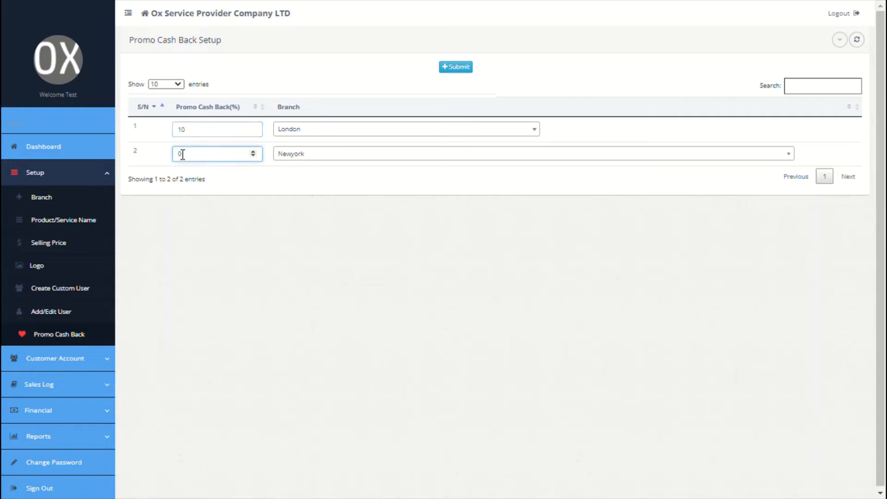
{"action": "type", "text": "10"}
{"action": "left_click", "coordinate": [466, 69]}
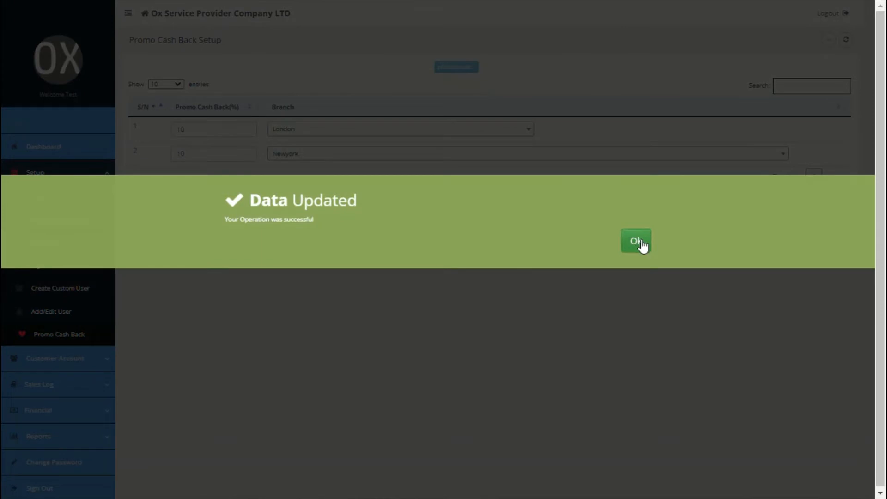
{"action": "left_click", "coordinate": [636, 241]}
{"action": "scroll", "coordinate": [336, 248], "scroll_direction": "down", "scroll_amount": 1}
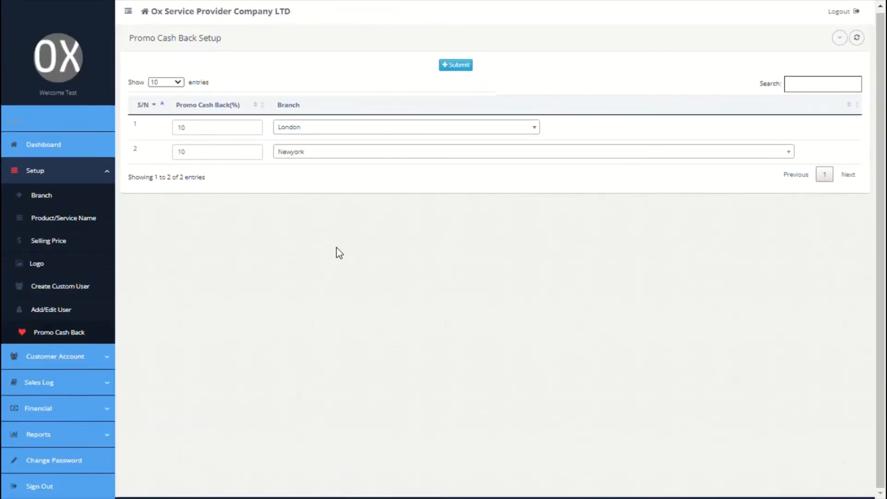
- Add a customer with first and last name, assigned to the Newyork branch, and submit the record
{"action": "left_click", "coordinate": [107, 352]}
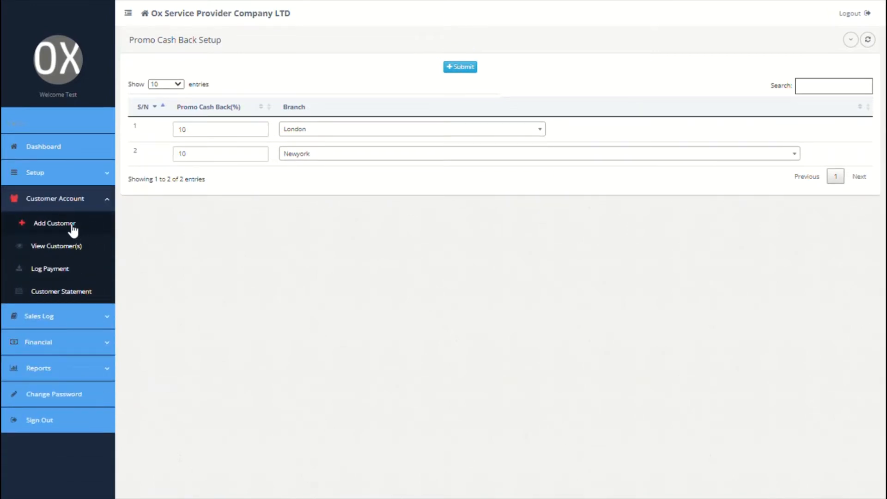
{"action": "left_click", "coordinate": [73, 228]}
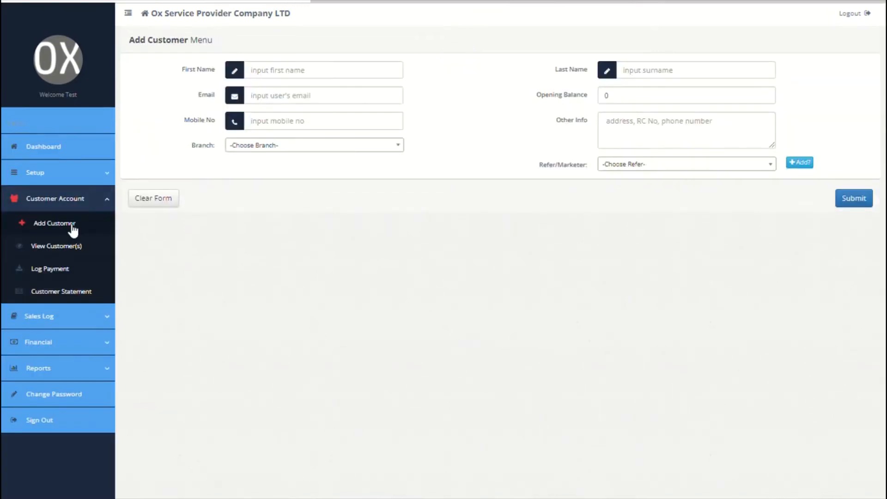
{"action": "left_click", "coordinate": [310, 81]}
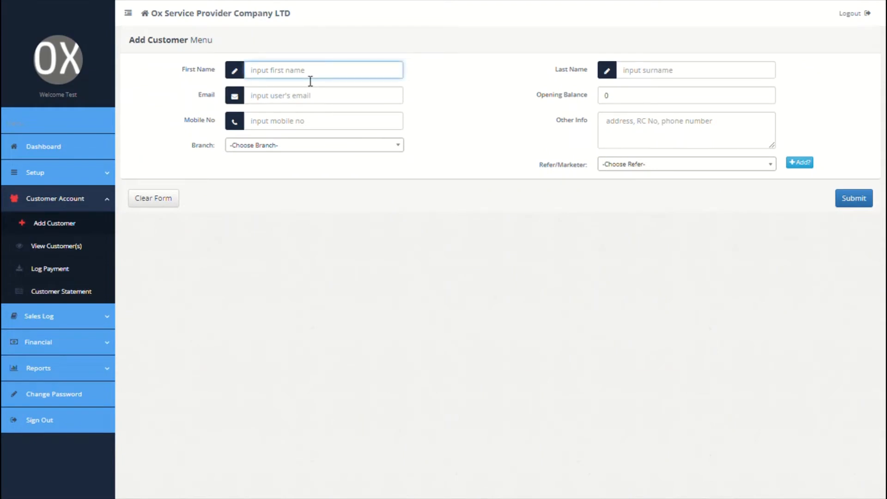
{"action": "type", "text": "Mrs Agnes"}
{"action": "left_click", "coordinate": [650, 80]}
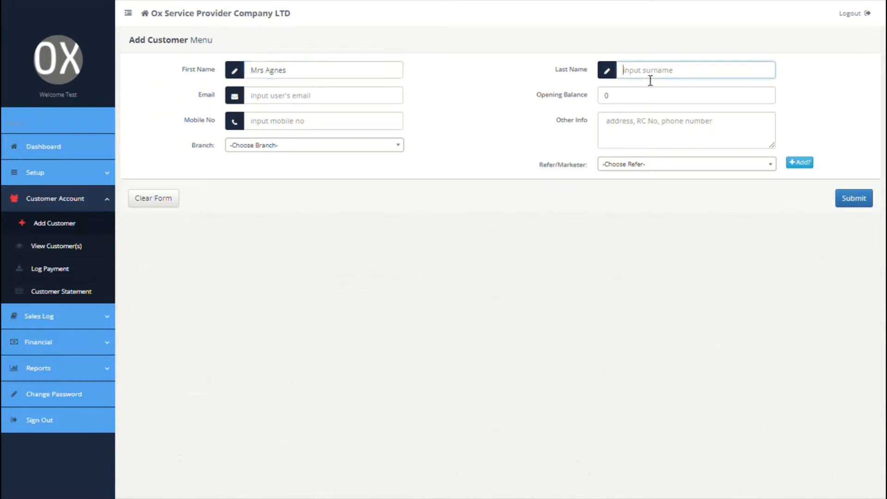
{"action": "type", "text": "Idimo"}
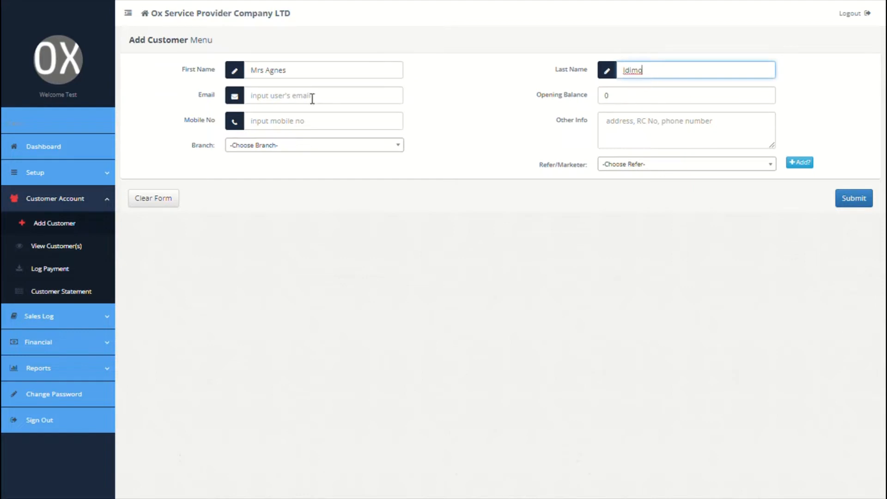
{"action": "left_click", "coordinate": [270, 145]}
{"action": "left_click", "coordinate": [259, 192]}
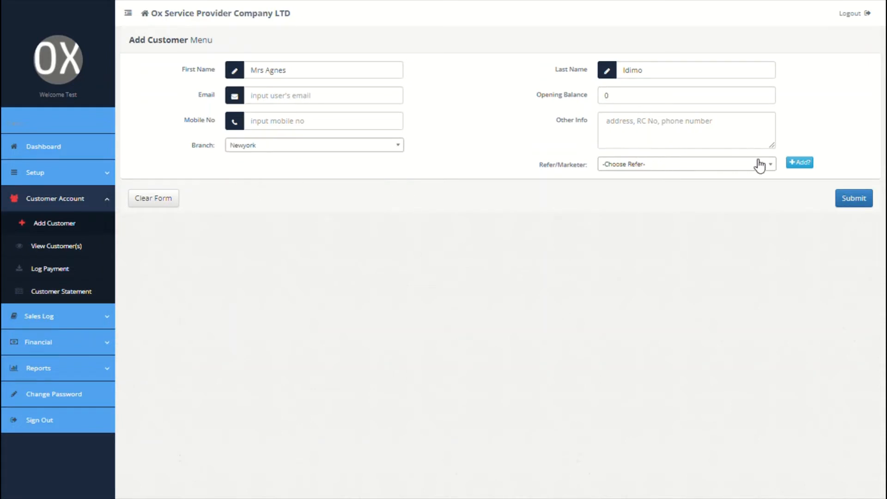
{"action": "left_click", "coordinate": [851, 198]}
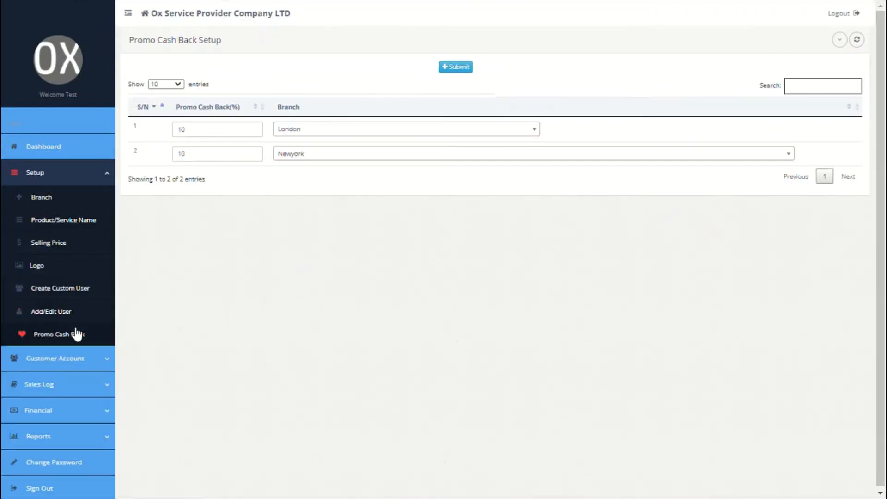
- View the list of all customers, select the newly added customer, and examine the unregistered customer entries for each branch
{"action": "left_click", "coordinate": [84, 359]}
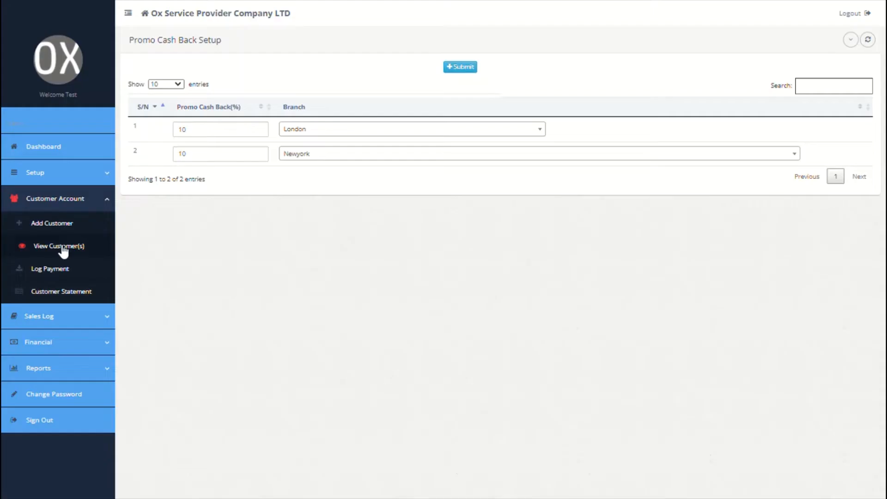
{"action": "left_click", "coordinate": [62, 252]}
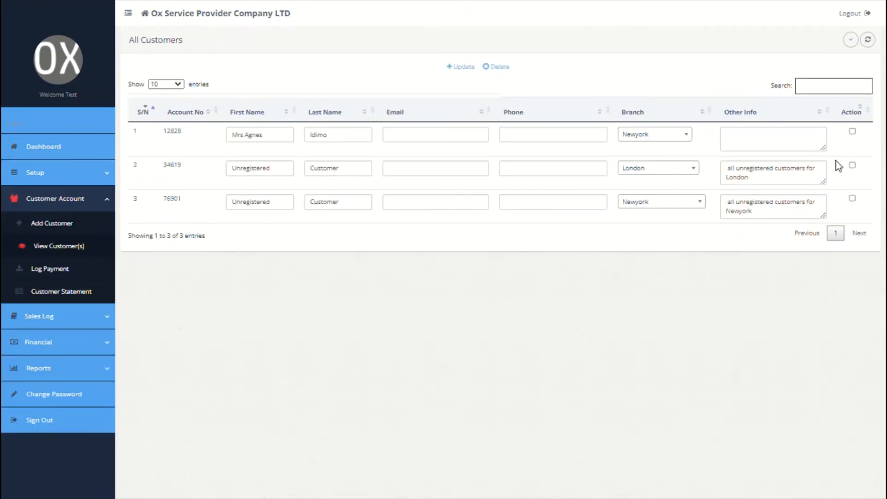
{"action": "left_click", "coordinate": [852, 132]}
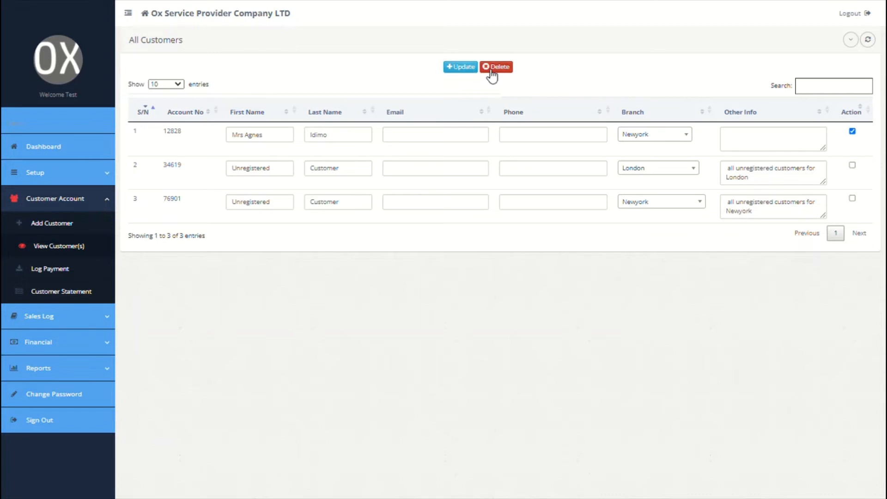
{"action": "left_click_drag", "start_coordinate": [162, 165], "coordinate": [434, 215]}
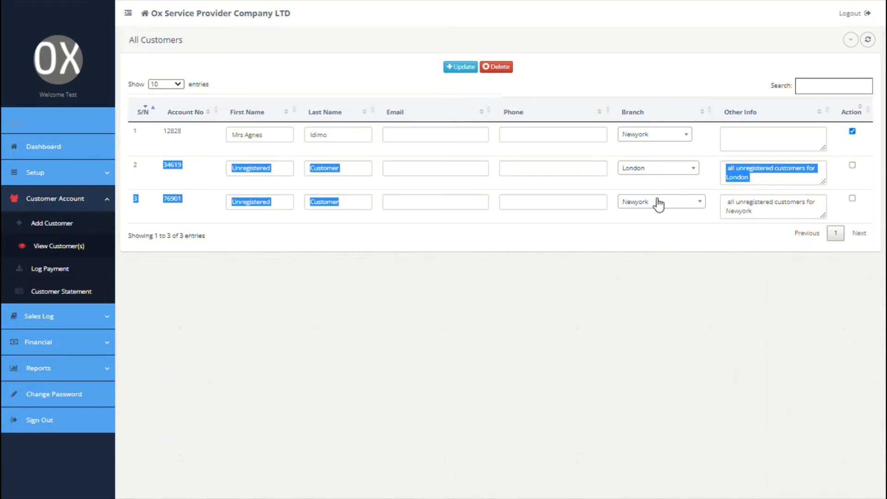
{"action": "left_click", "coordinate": [699, 229]}
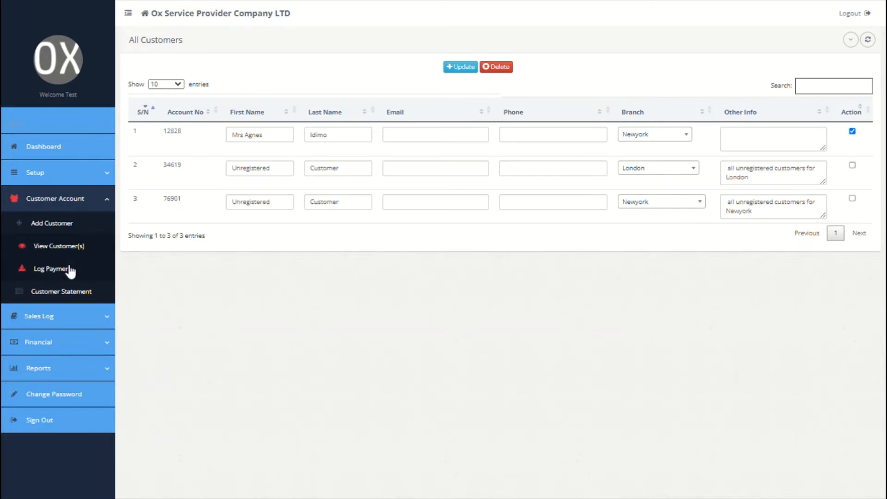
- Log a deposit of 7000 for the newly added customer with payment details "transfer to westfargo bank", and submit it
{"action": "left_click", "coordinate": [50, 269]}
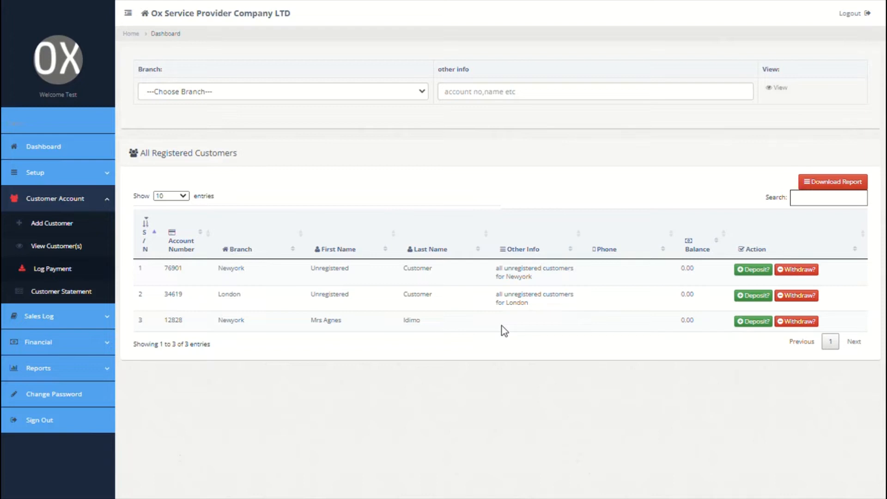
{"action": "left_click", "coordinate": [760, 324]}
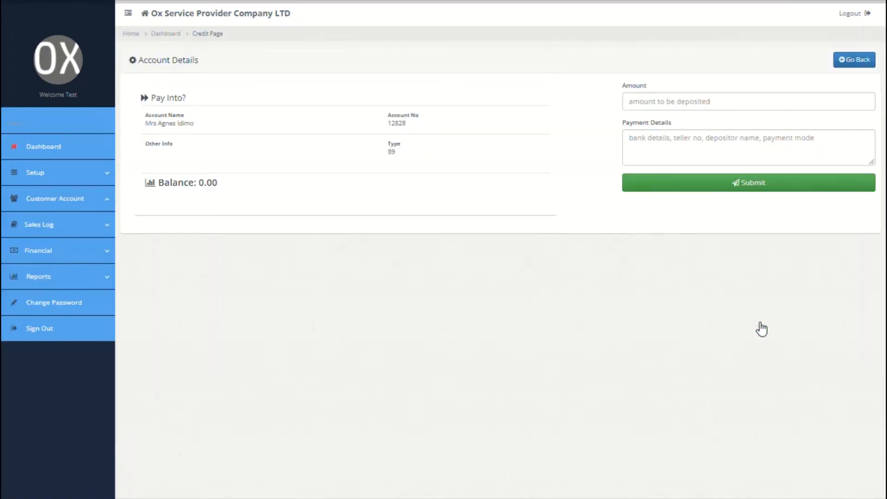
{"action": "left_click", "coordinate": [667, 103]}
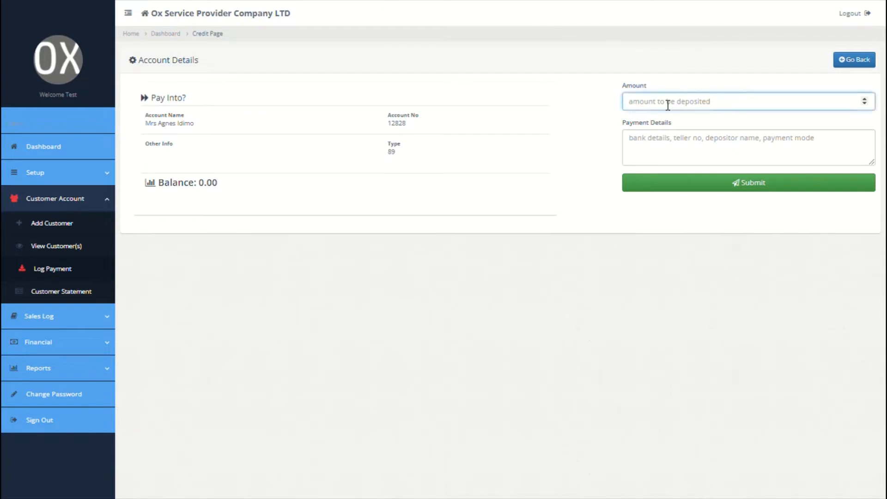
{"action": "type", "text": "7000"}
{"action": "left_click", "coordinate": [675, 149]}
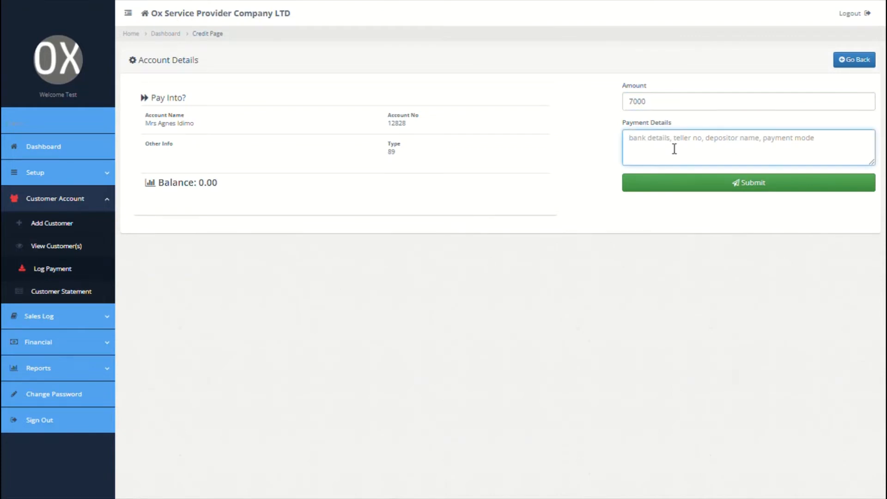
{"action": "type", "text": "transfer"}
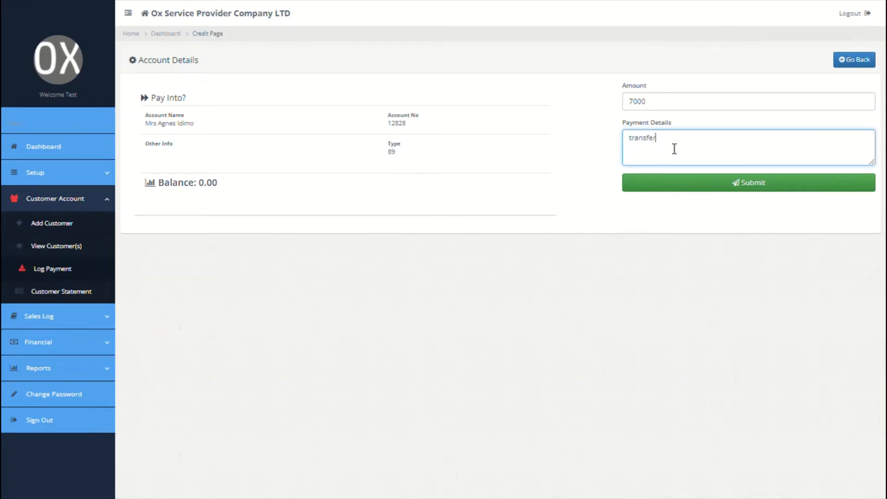
{"action": "type", "text": " to westfargo bank"}
{"action": "left_click", "coordinate": [711, 184]}
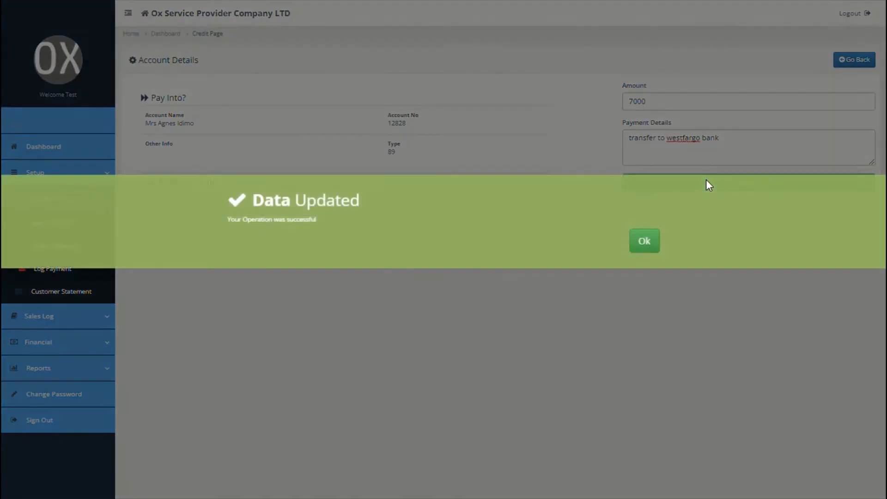
{"action": "left_click", "coordinate": [644, 240]}
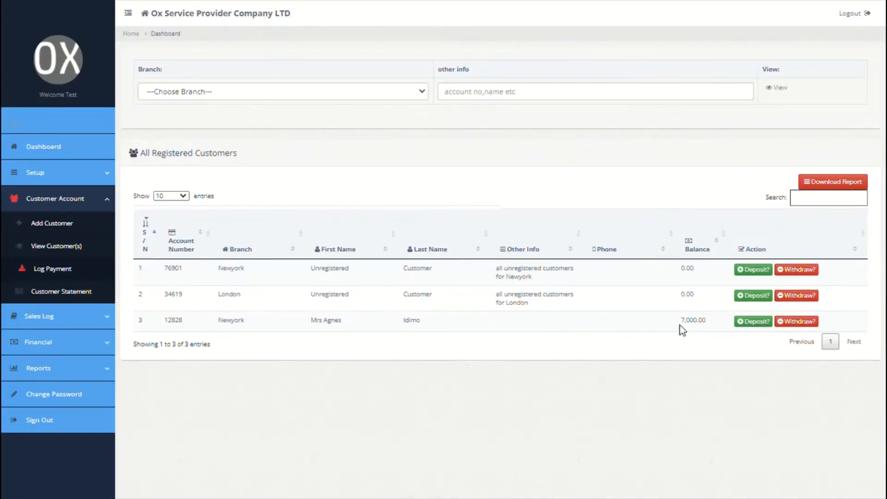
- View the newly added customer's account statement from 09/01/2021 to 09/30/2021 and examine the available report download formats
{"action": "left_click", "coordinate": [85, 292]}
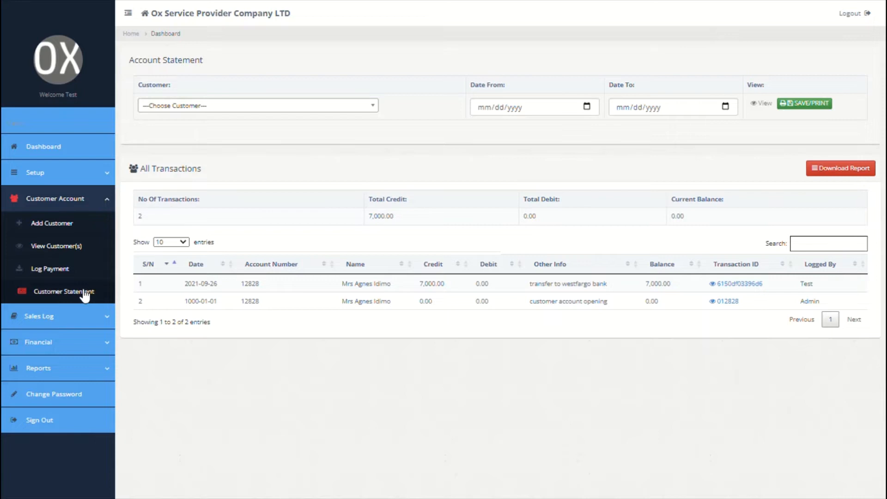
{"action": "left_click", "coordinate": [361, 106]}
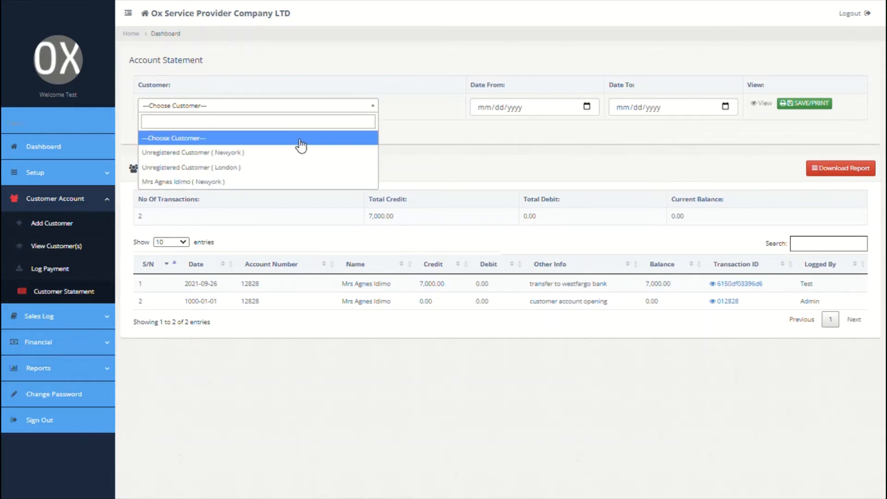
{"action": "left_click", "coordinate": [255, 184]}
{"action": "left_click", "coordinate": [591, 113]}
{"action": "type", "text": "09012021"}
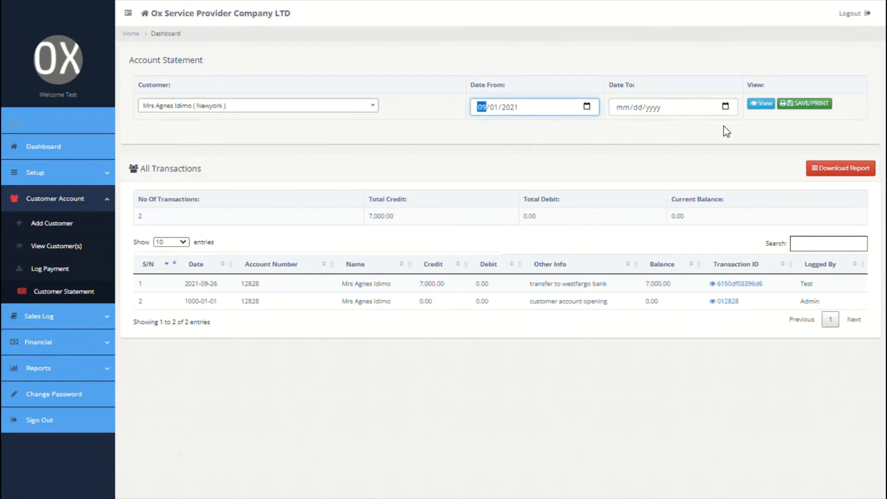
{"action": "key", "text": "Tab"}
{"action": "type", "text": "09302021"}
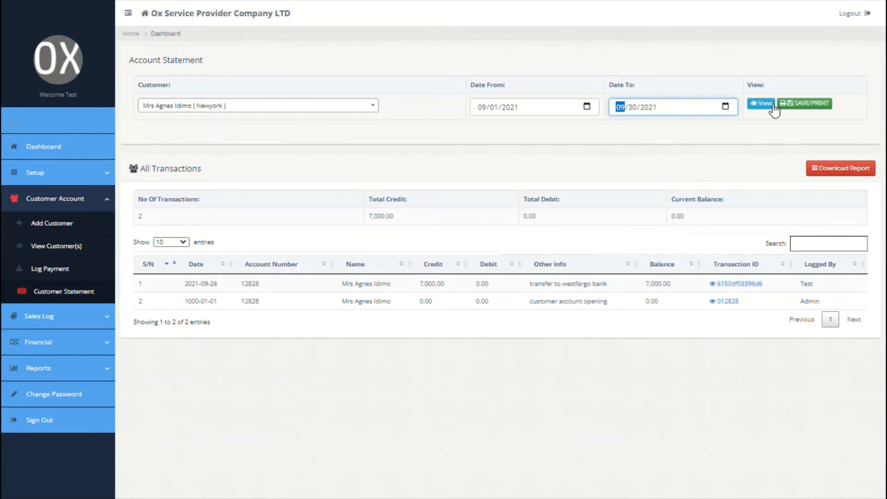
{"action": "left_click", "coordinate": [761, 103]}
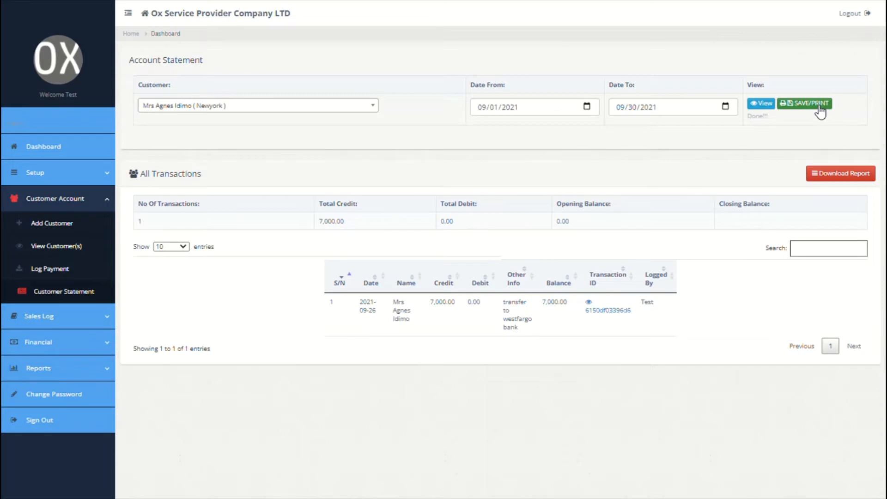
{"action": "left_click", "coordinate": [830, 174]}
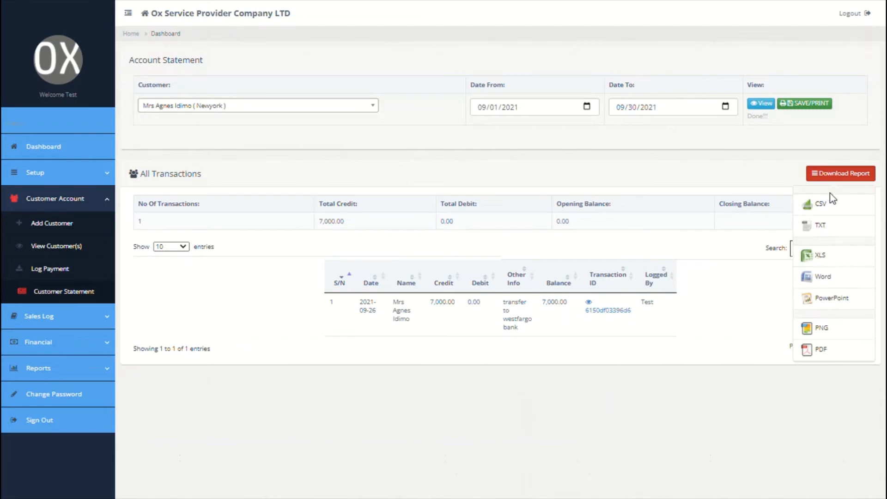
{"action": "left_click", "coordinate": [666, 162]}
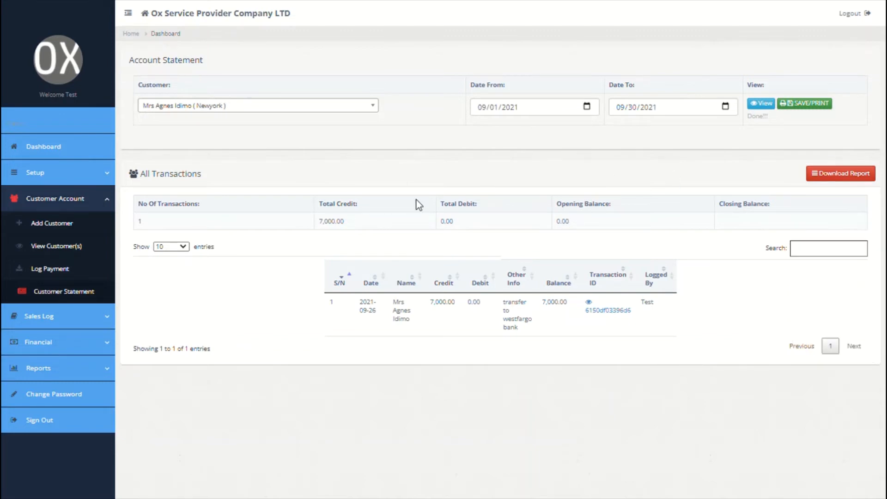
- Start a service sale from the Newyork branch and select the registered customer as the buyer
{"action": "left_click", "coordinate": [93, 316]}
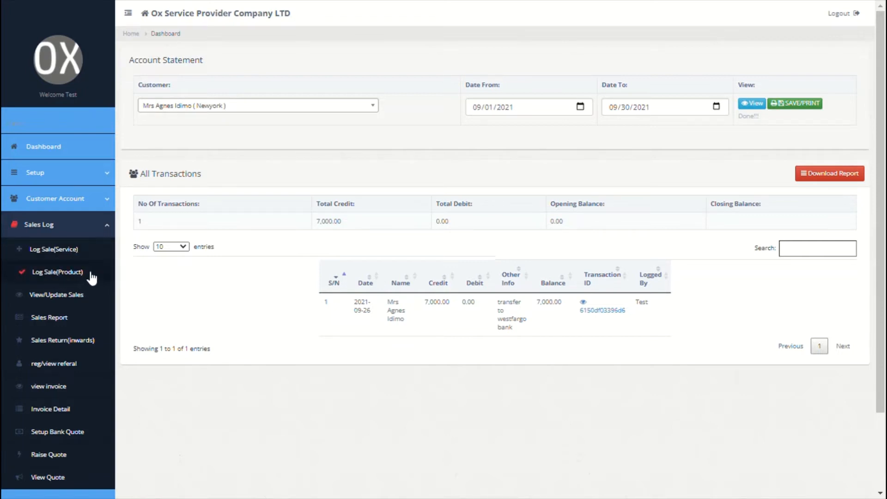
{"action": "left_click", "coordinate": [70, 252]}
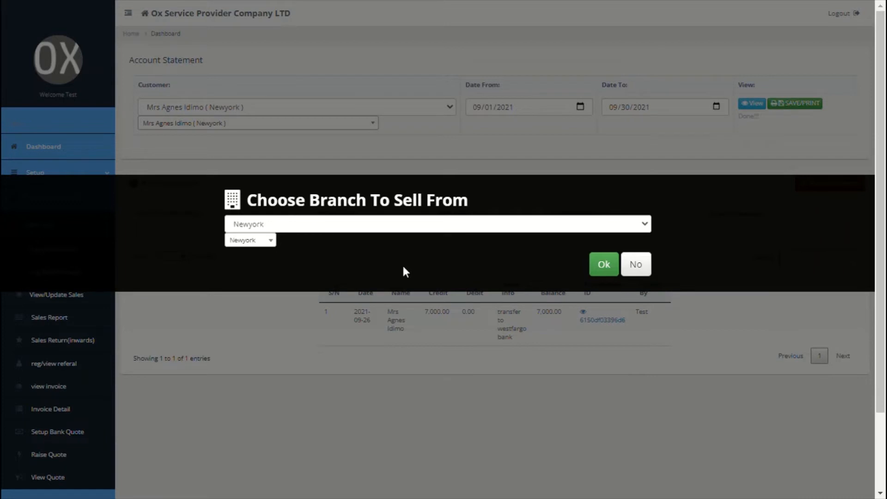
{"action": "left_click", "coordinate": [604, 263]}
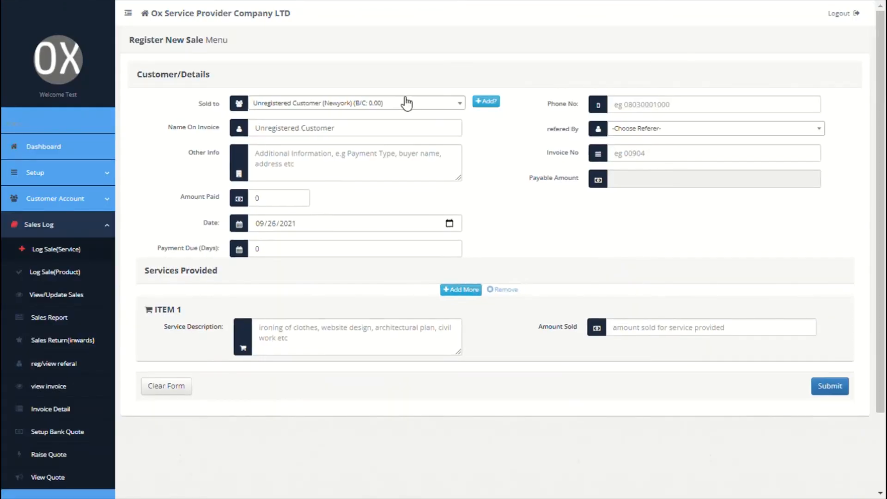
{"action": "left_click", "coordinate": [437, 106]}
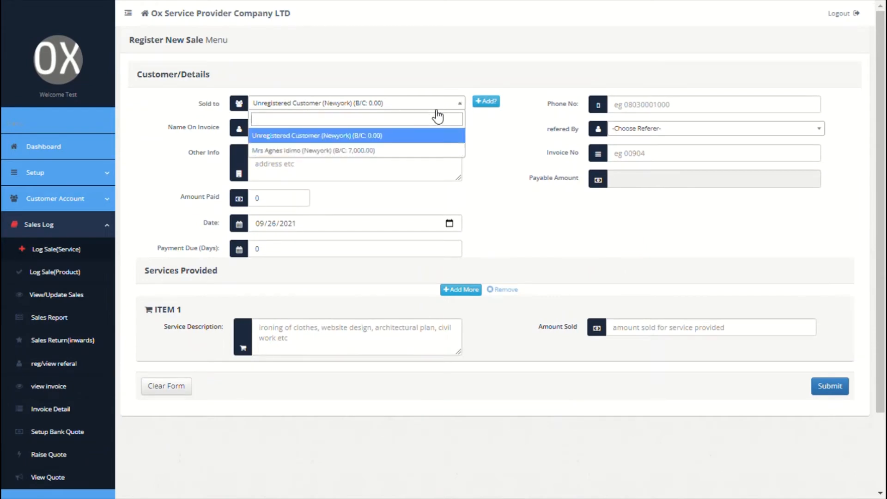
{"action": "left_click", "coordinate": [360, 151]}
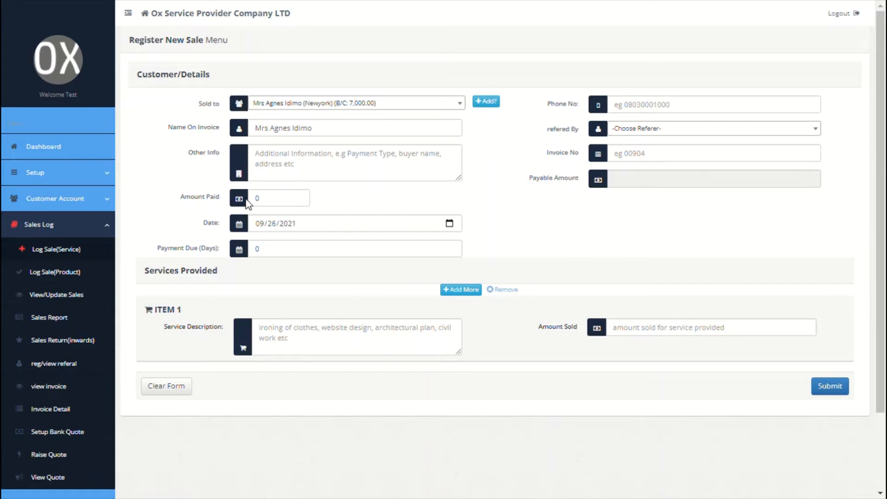
{"action": "left_click", "coordinate": [258, 202]}
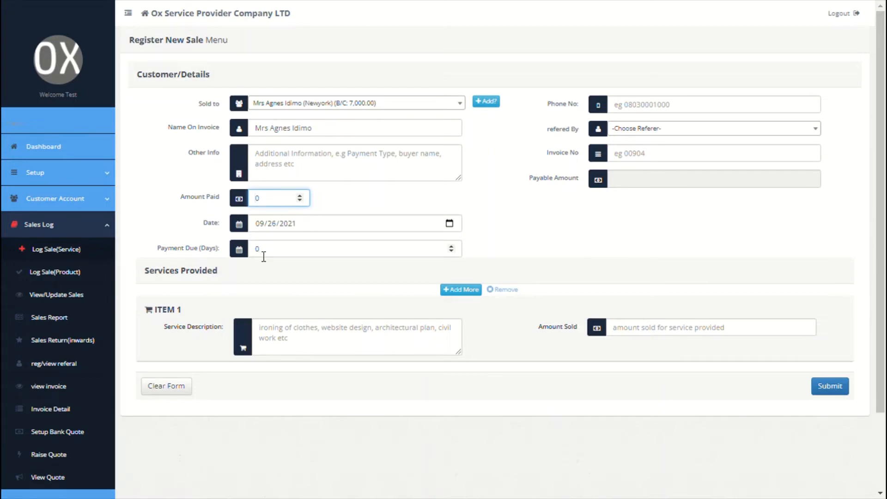
- Fill in the first service item as "Design of office layout" with an amount sold of 800
{"action": "left_click", "coordinate": [322, 353]}
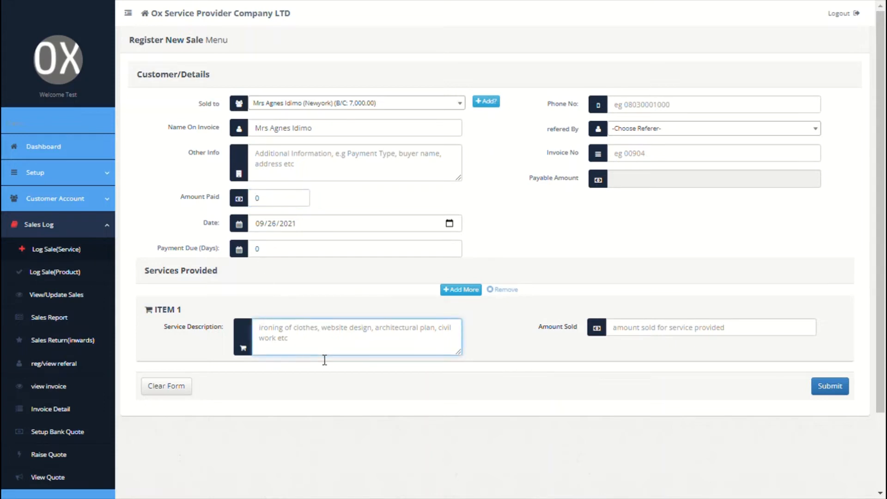
{"action": "type", "text": "Design "}
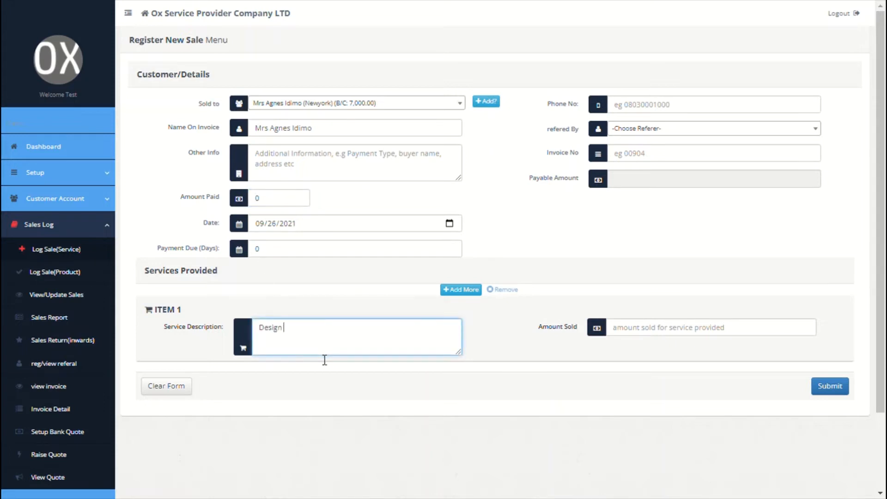
{"action": "type", "text": "of office layout"}
{"action": "left_click", "coordinate": [652, 336]}
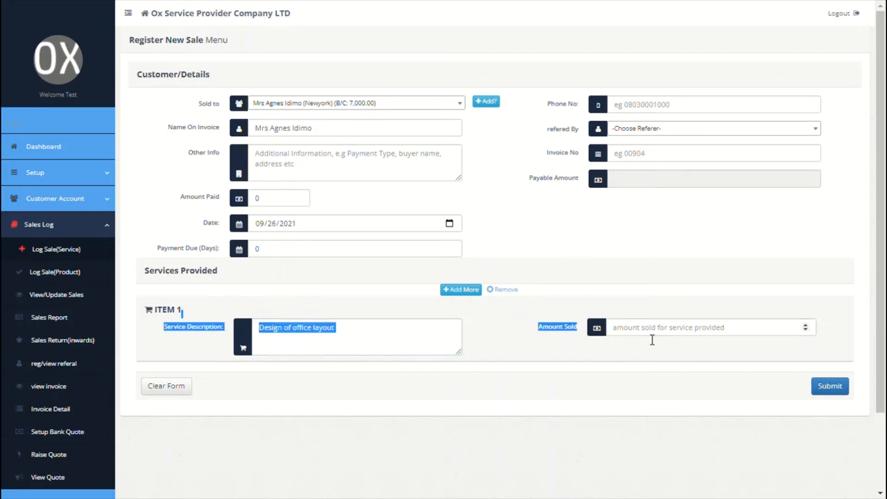
{"action": "type", "text": "800"}
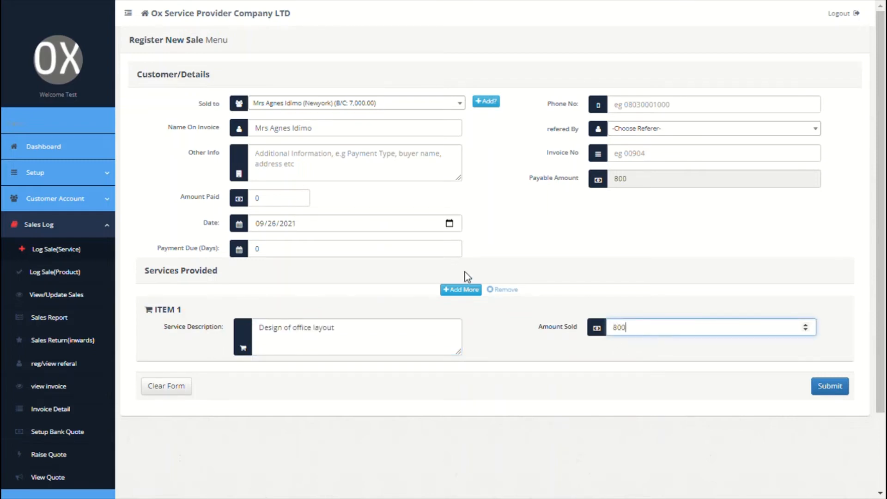
- Add a second service item described as "printing of design" with an amount sold of 100
{"action": "left_click", "coordinate": [461, 289]}
{"action": "left_click", "coordinate": [380, 337]}
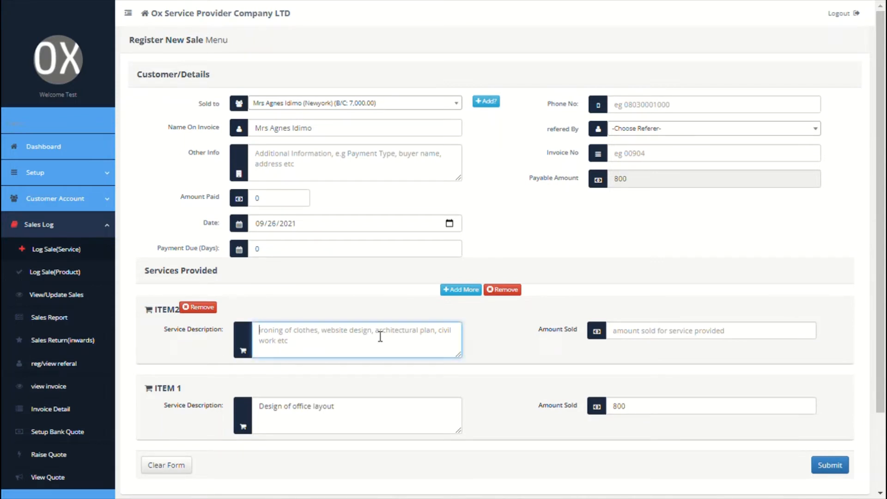
{"action": "type", "text": "printing of design"}
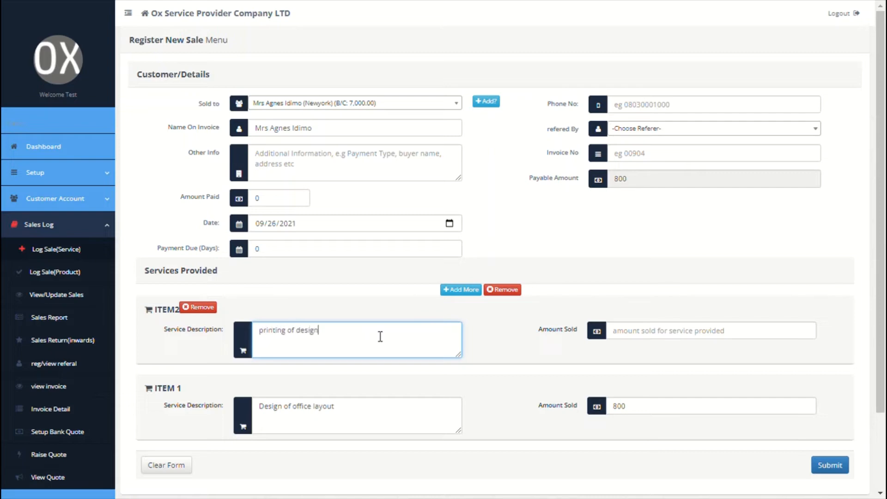
{"action": "left_click", "coordinate": [664, 340]}
{"action": "type", "text": "100"}
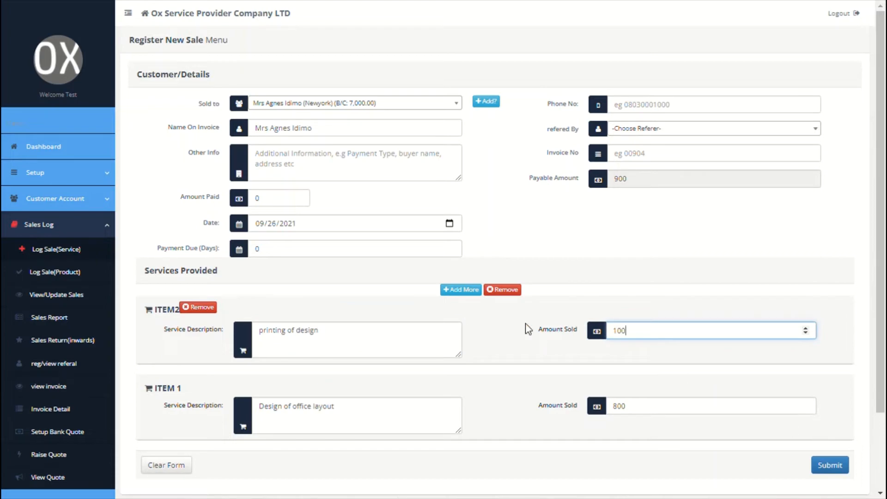
- Submit the service sale, close its invoice without printing, and view the list of logged sales
{"action": "left_click", "coordinate": [826, 467]}
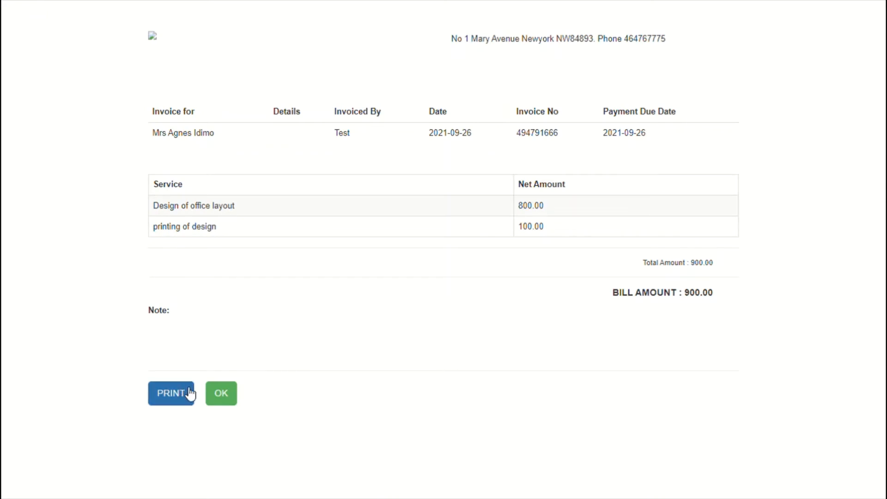
{"action": "left_click", "coordinate": [229, 394]}
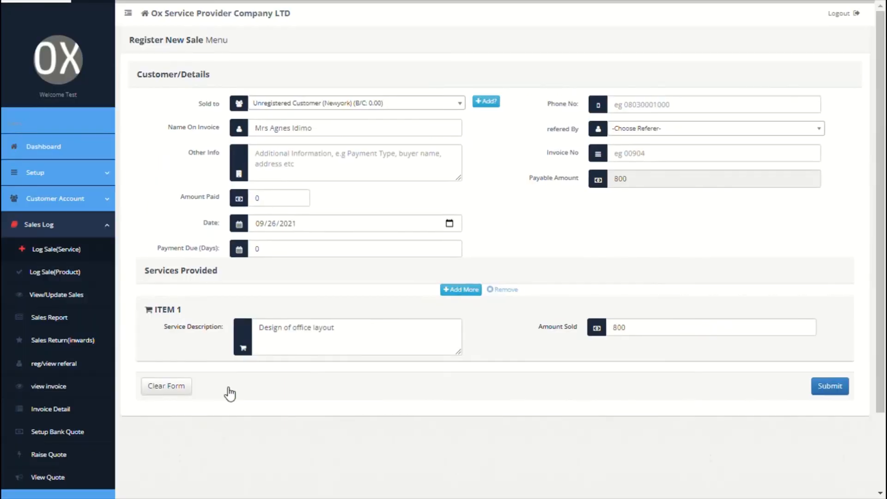
{"action": "left_click", "coordinate": [71, 291]}
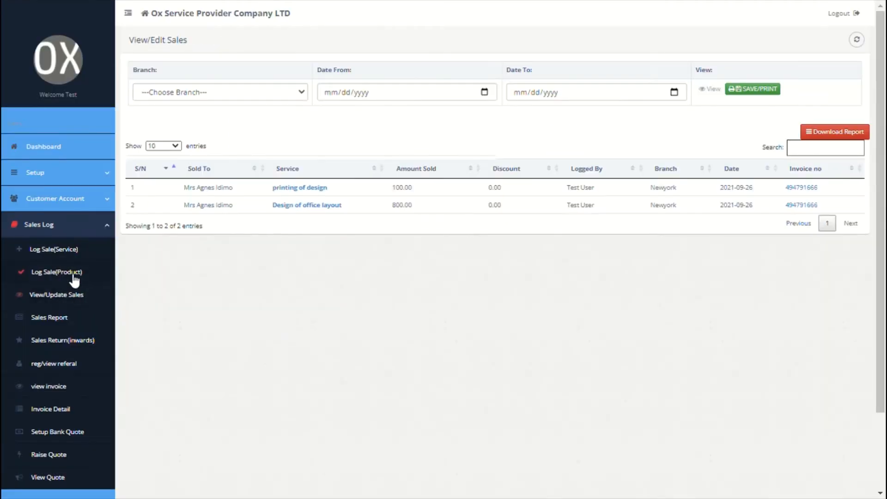
- Start a product sale and add Barbing/Haircut (Male) and Pedicure as the two items sold
{"action": "left_click", "coordinate": [67, 274]}
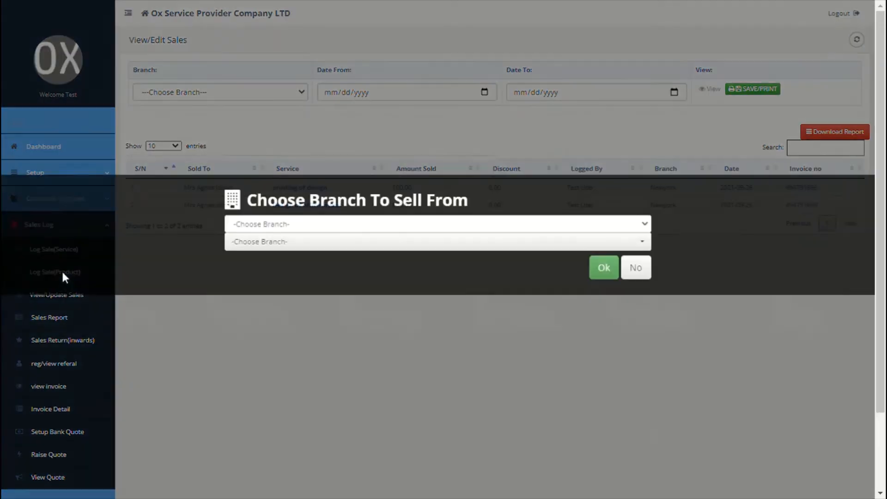
{"action": "left_click", "coordinate": [472, 225]}
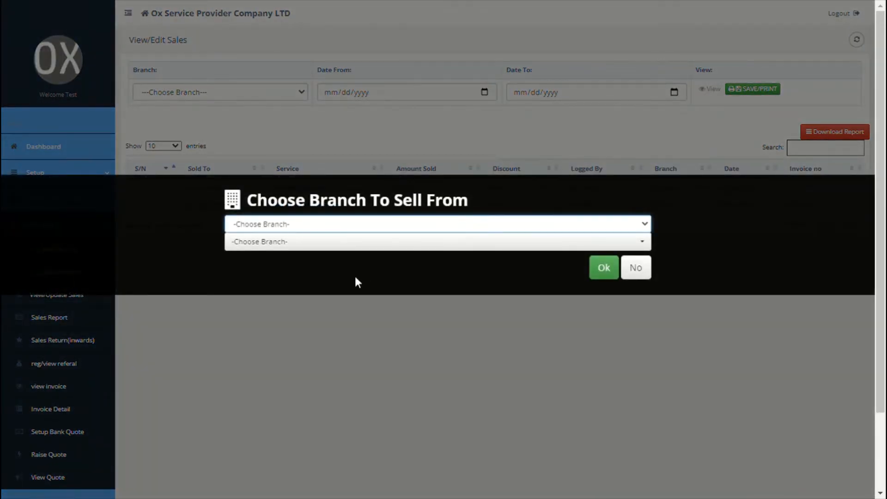
{"action": "left_click", "coordinate": [609, 270]}
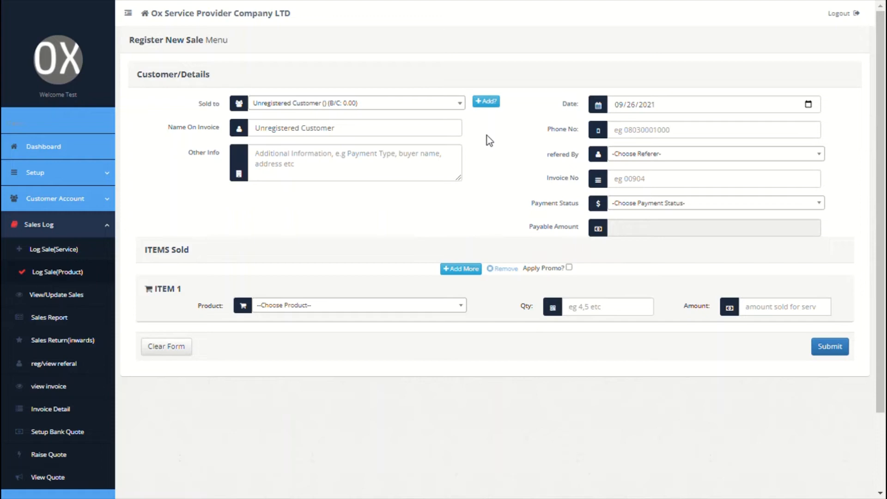
{"action": "left_click", "coordinate": [395, 305]}
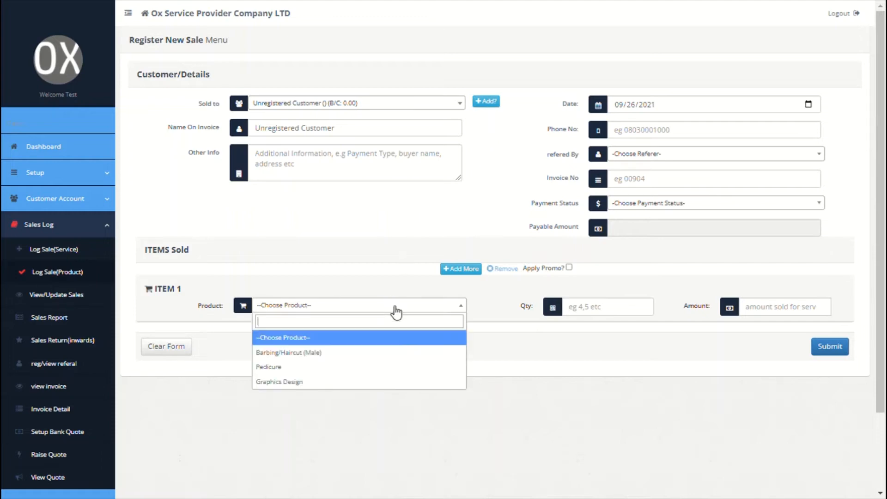
{"action": "left_click", "coordinate": [345, 353]}
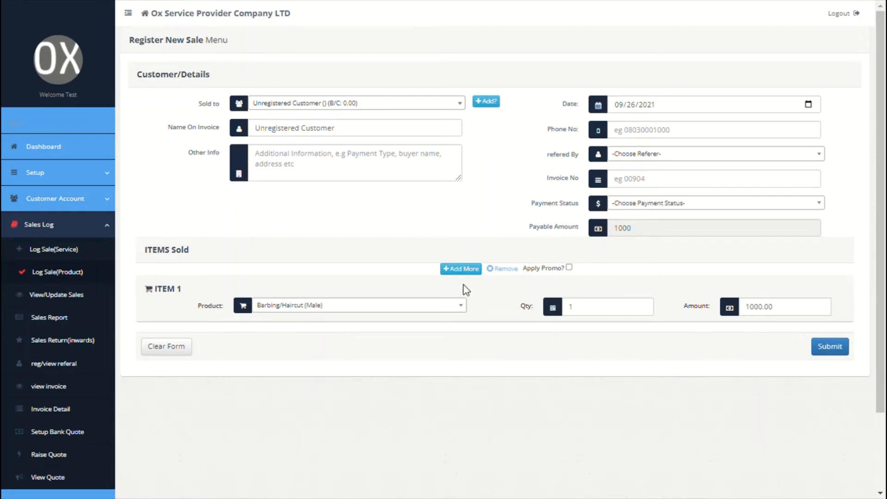
{"action": "left_click", "coordinate": [462, 268]}
{"action": "left_click", "coordinate": [415, 308]}
{"action": "left_click", "coordinate": [342, 354]}
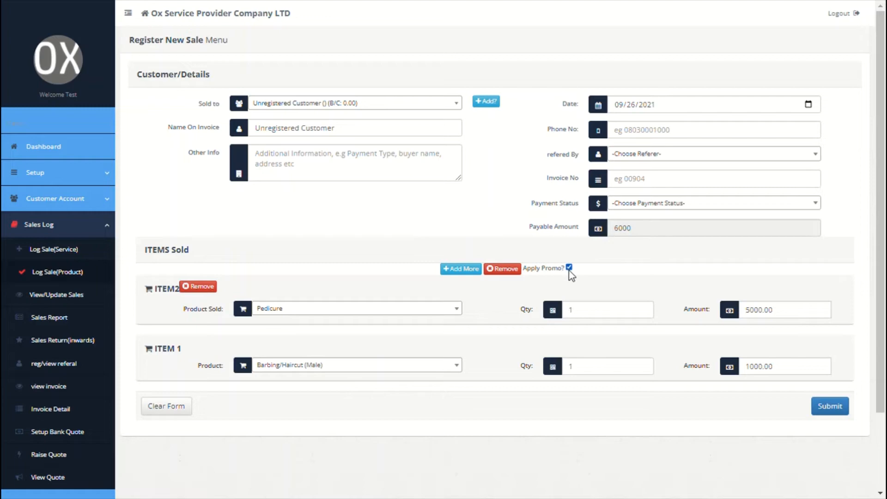
- Keep the product sale under Unregistered Customer, enter the buyer's name on the invoice, and set the payment status to Paid (Cash/Transfer/POS)
{"action": "left_click", "coordinate": [409, 107]}
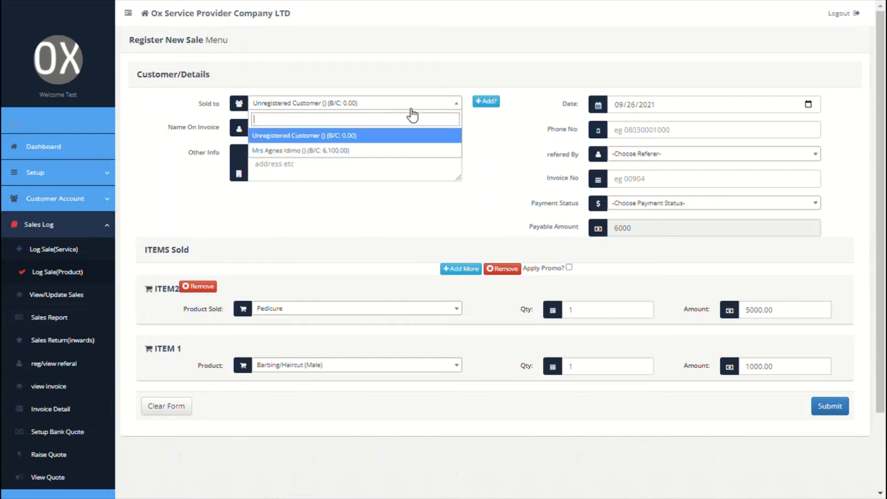
{"action": "left_click", "coordinate": [375, 138]}
{"action": "left_click", "coordinate": [375, 134]}
{"action": "key", "text": "ctrl+a"}
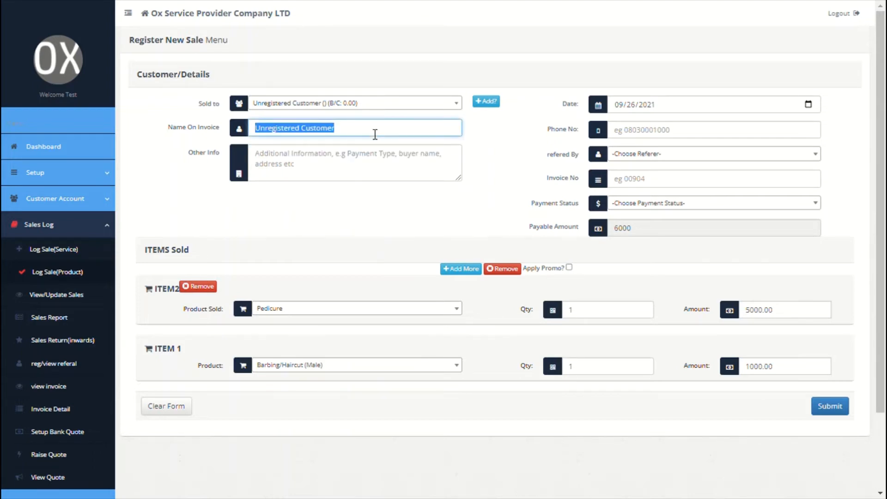
{"action": "type", "text": "John Vau"}
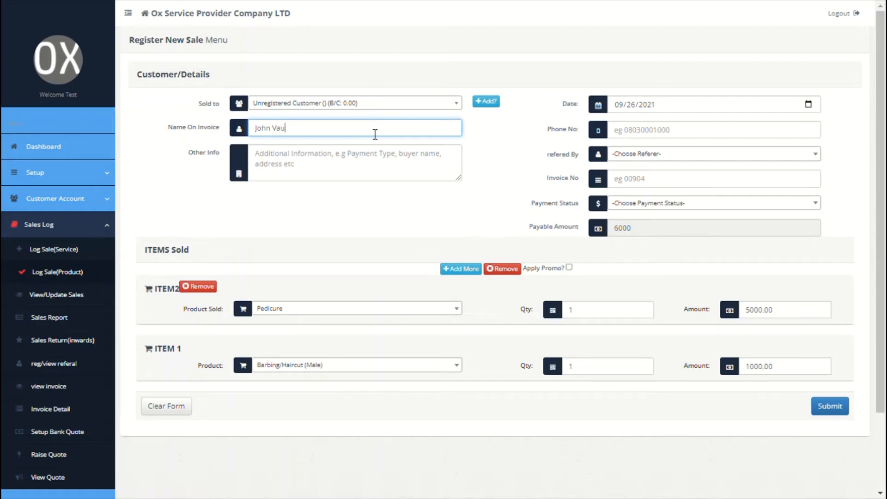
{"action": "type", "text": "li"}
{"action": "left_click", "coordinate": [379, 171]}
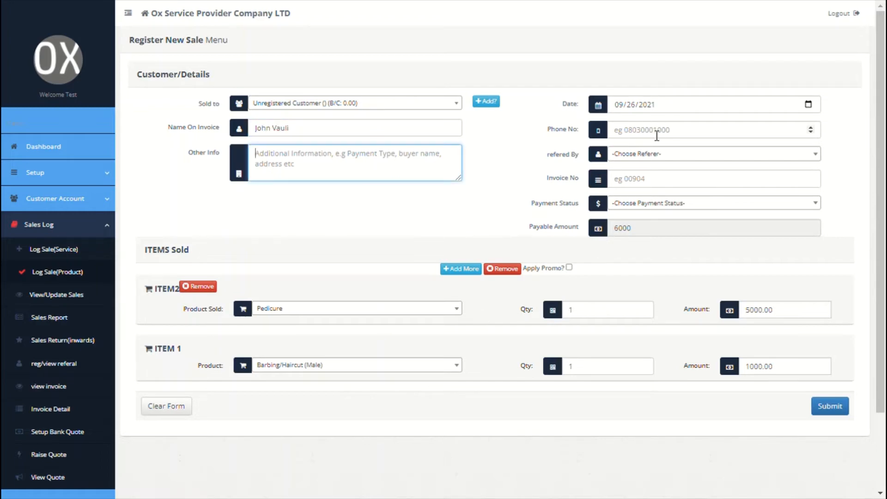
{"action": "left_click", "coordinate": [649, 204]}
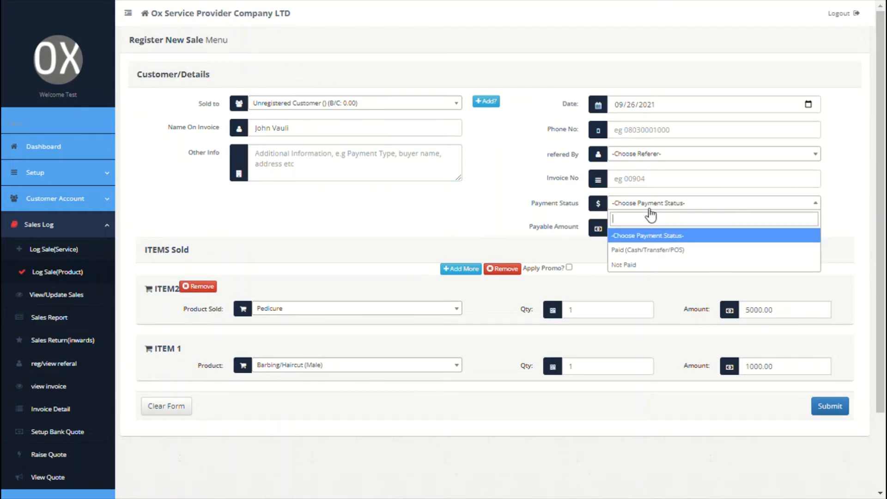
{"action": "left_click", "coordinate": [651, 251]}
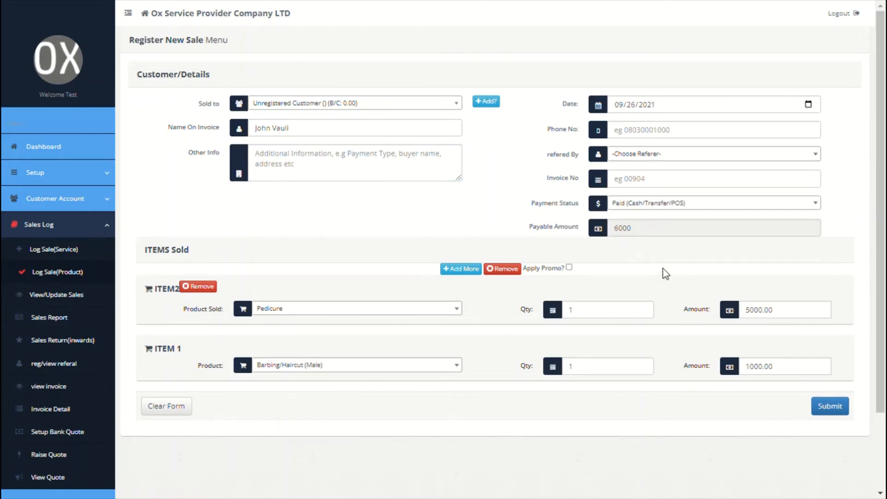
- Submit the product sale, close its invoice without printing, and view the list of logged sales
{"action": "left_click", "coordinate": [824, 404]}
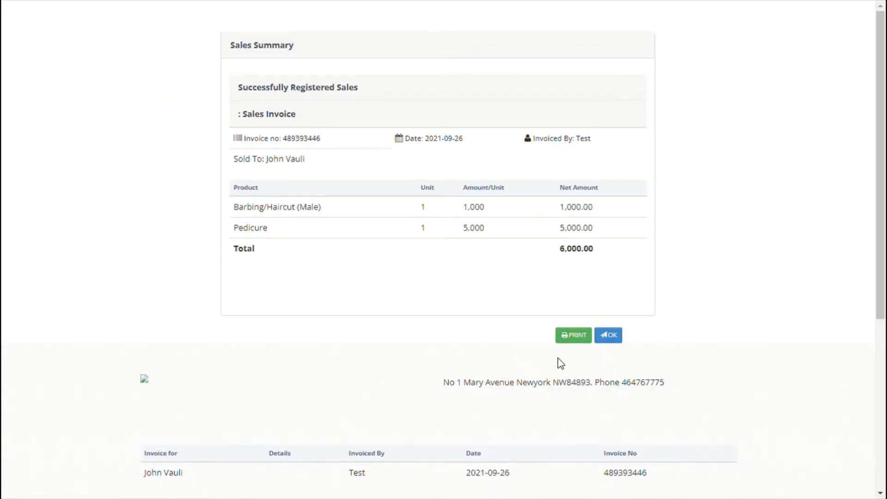
{"action": "left_click", "coordinate": [610, 335]}
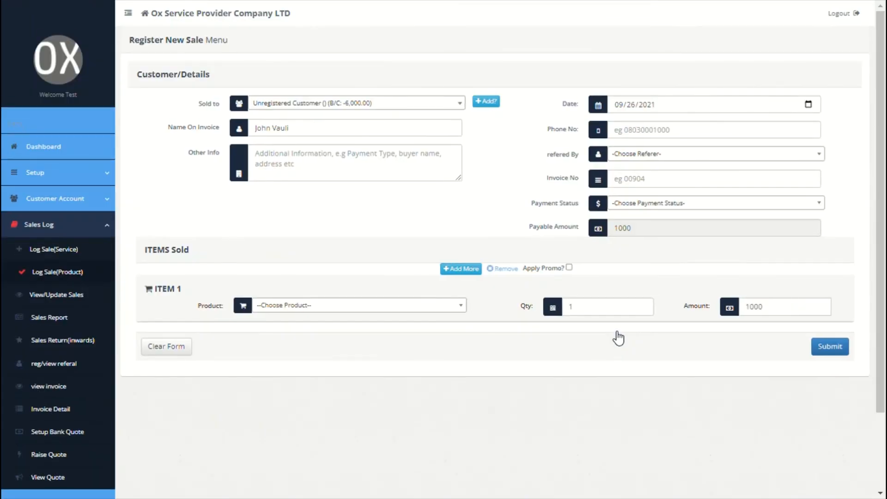
{"action": "left_click", "coordinate": [58, 296]}
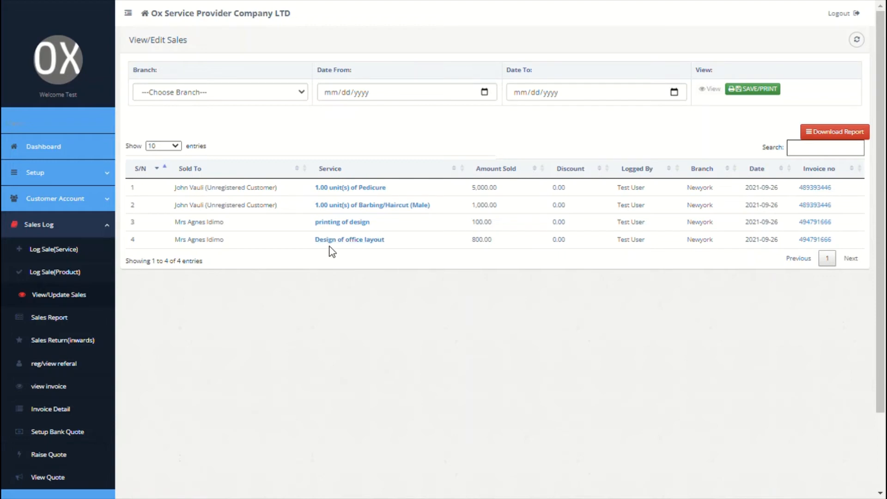
- Open the "Design of office layout" sale, start its reversal, and cancel the reversal
{"action": "left_click", "coordinate": [352, 240]}
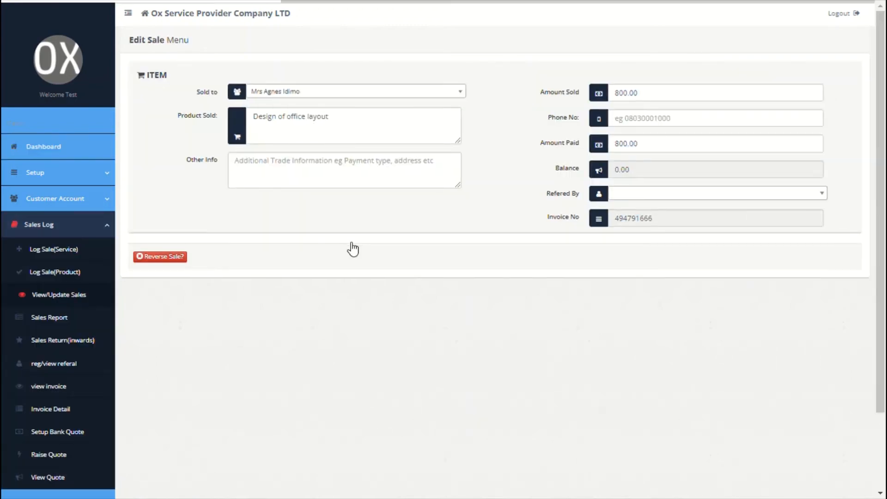
{"action": "left_click", "coordinate": [184, 259]}
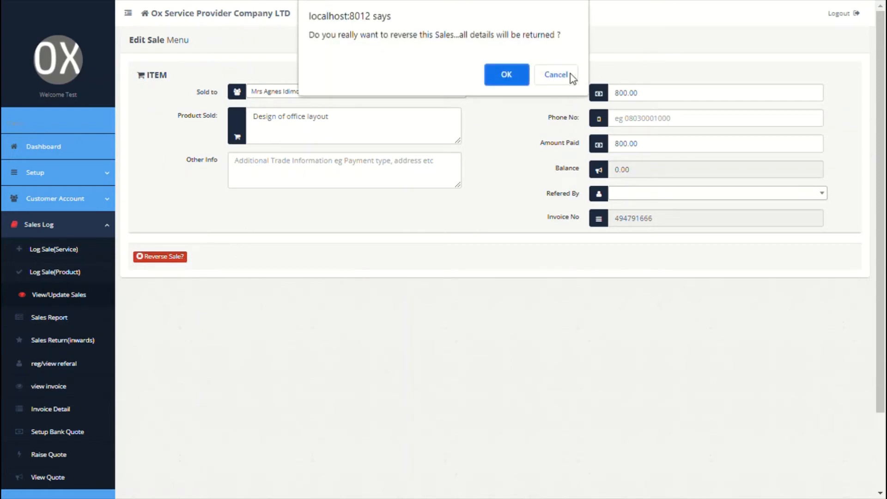
{"action": "left_click", "coordinate": [569, 75]}
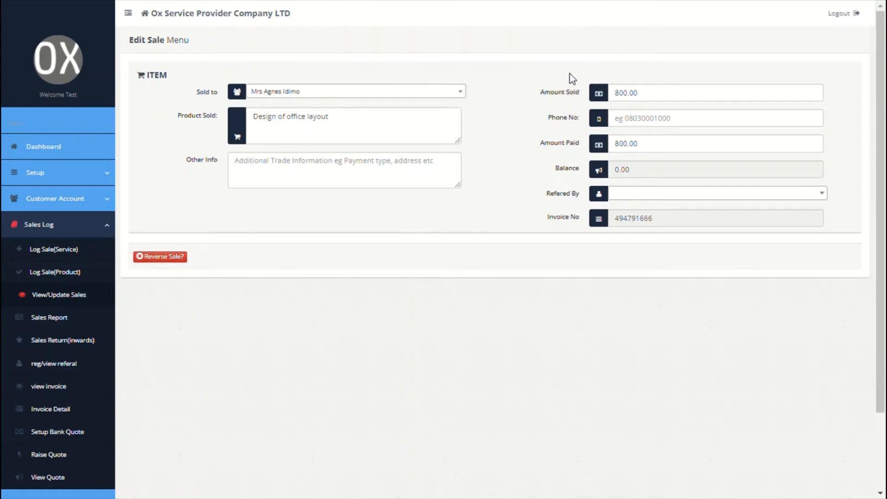
- View the sales report for the Newyork branch and open the invoice of the Barbing/Haircut (Male) and Pedicure sale
{"action": "left_click", "coordinate": [51, 318]}
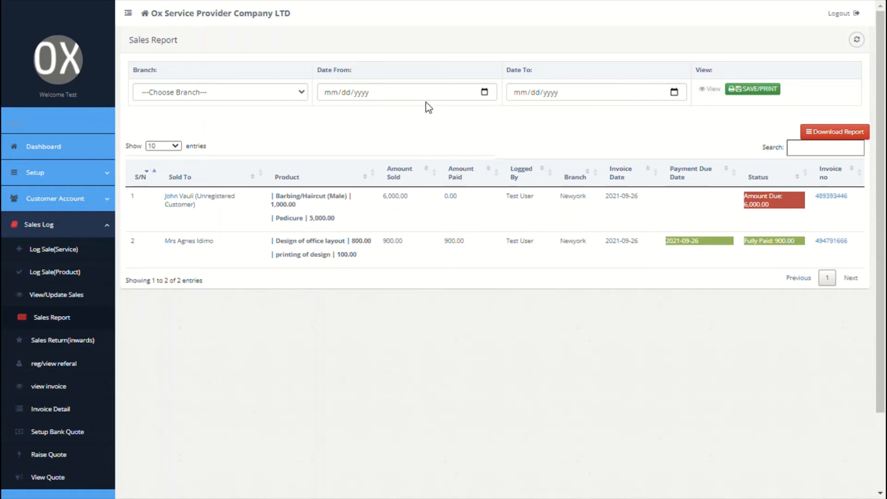
{"action": "left_click", "coordinate": [284, 92]}
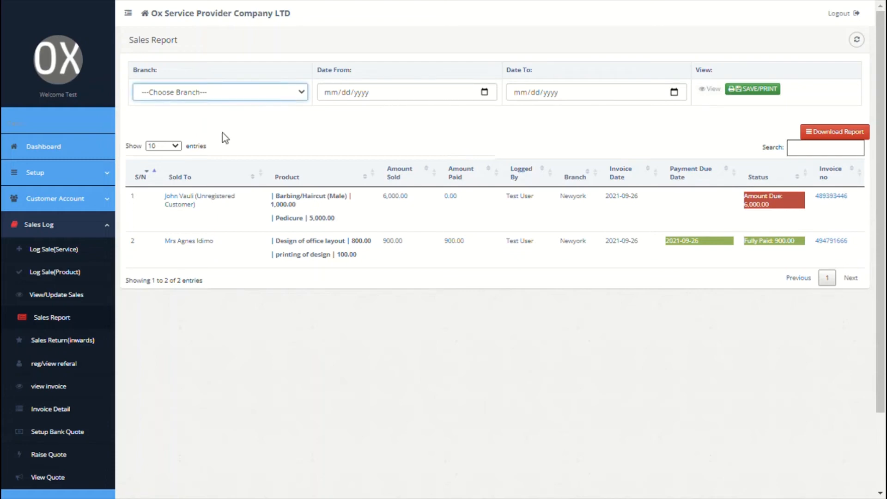
{"action": "left_click", "coordinate": [225, 138]}
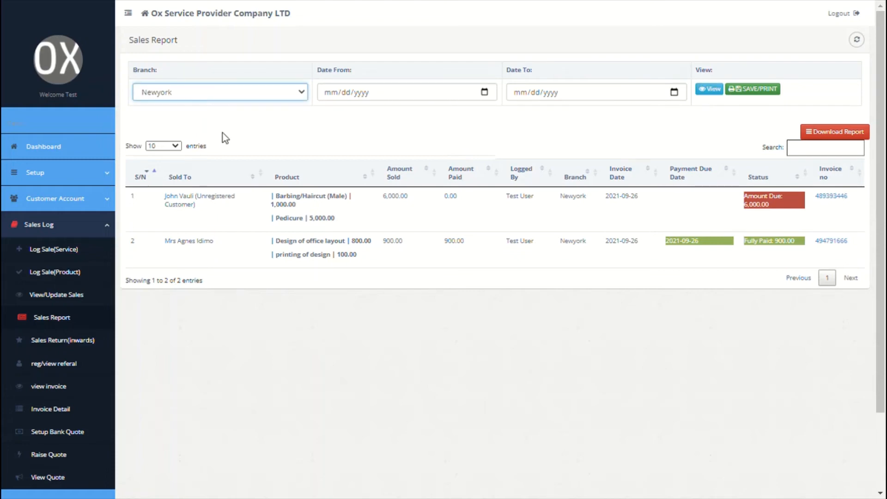
{"action": "left_click", "coordinate": [715, 94]}
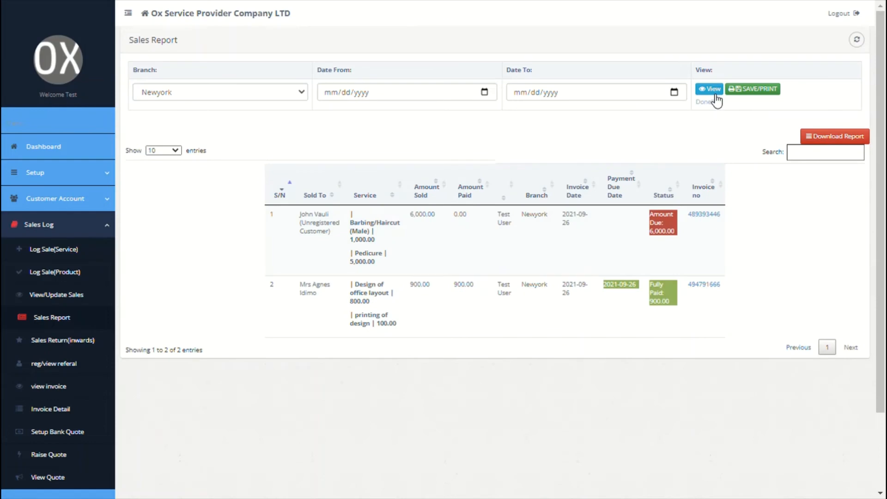
{"action": "left_click", "coordinate": [709, 219]}
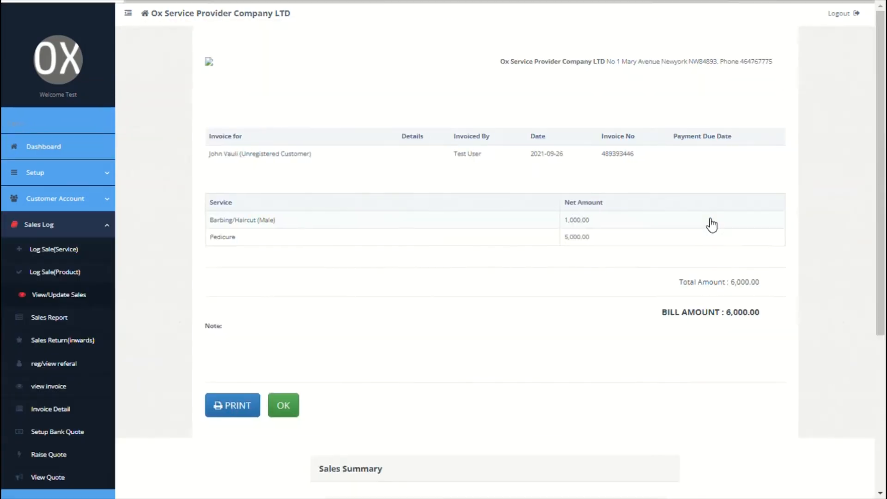
- View the sales return tracker, and select the Newyork branch in the referral registration form without submitting it
{"action": "scroll", "coordinate": [561, 253], "scroll_direction": "down", "scroll_amount": 1}
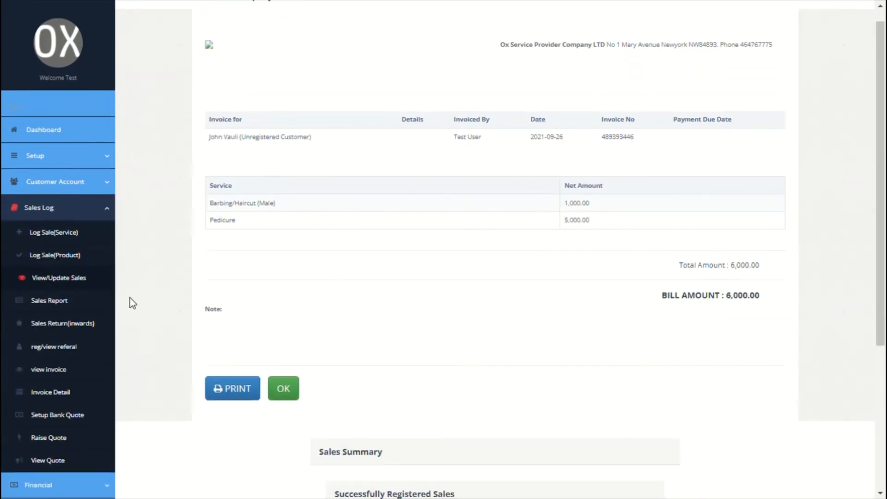
{"action": "left_click", "coordinate": [63, 324]}
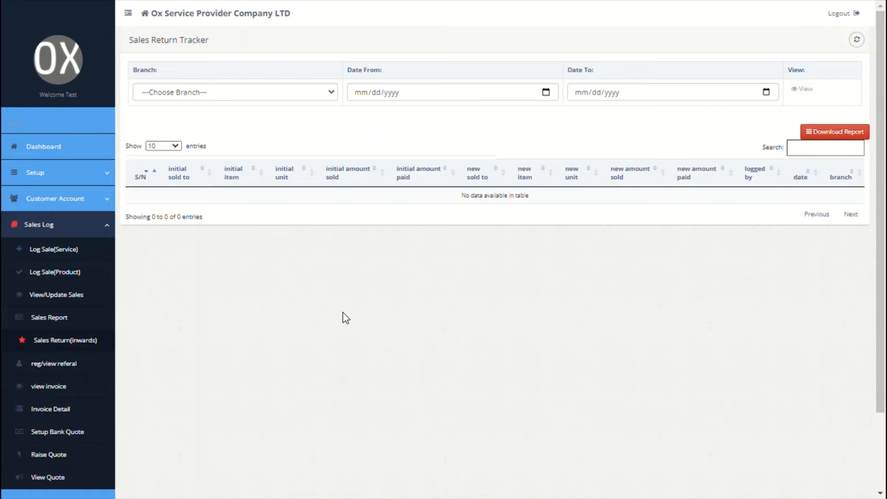
{"action": "left_click", "coordinate": [75, 366]}
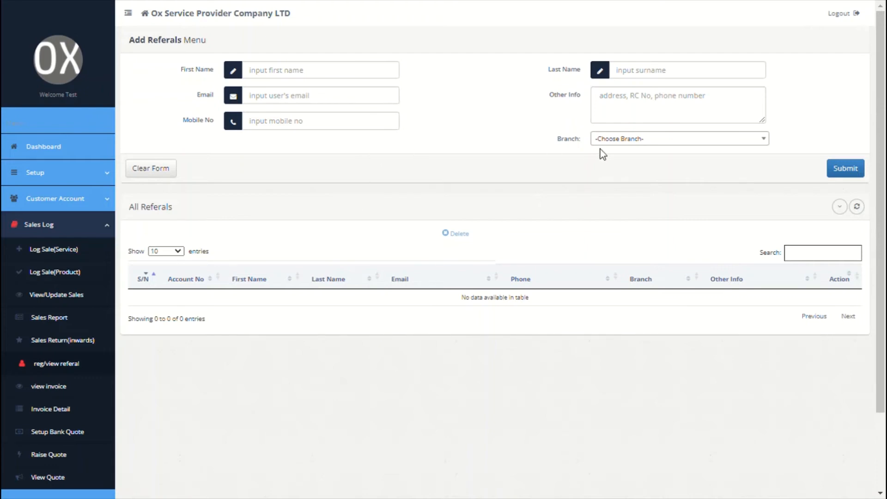
{"action": "left_click", "coordinate": [619, 140]}
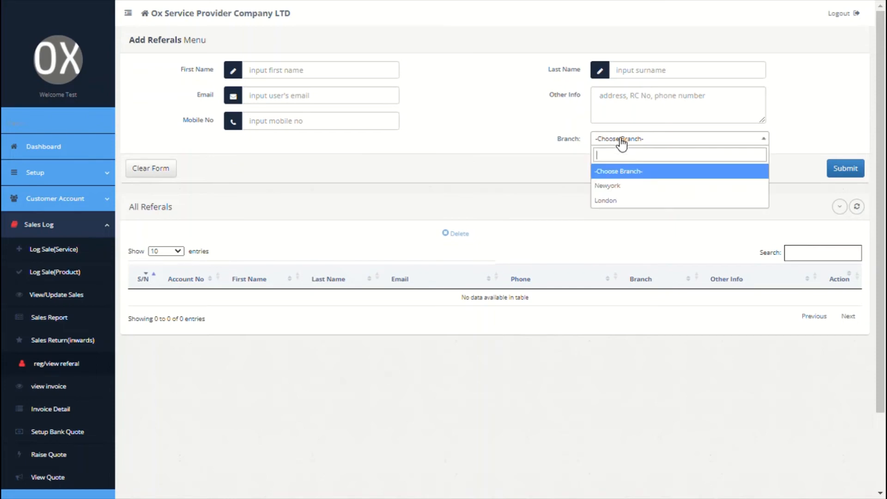
{"action": "left_click", "coordinate": [611, 185]}
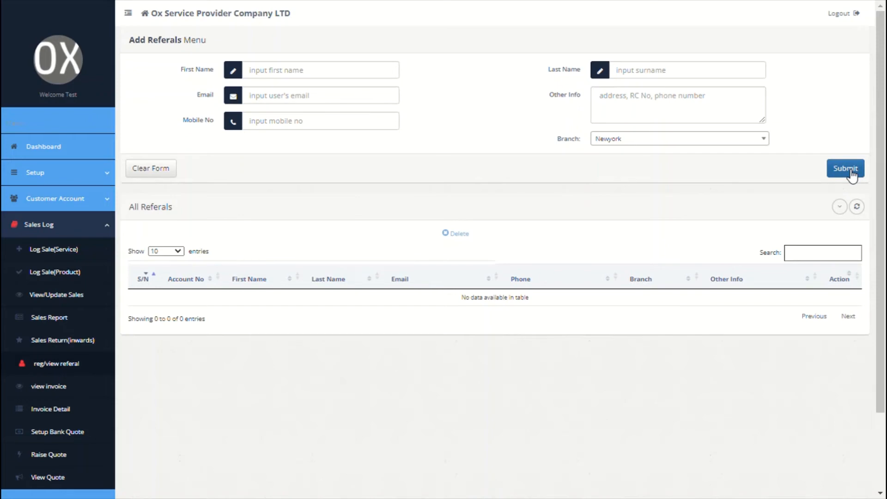
- Open the invoice lookup and enter an invoice number without running the lookup
{"action": "scroll", "coordinate": [443, 212], "scroll_direction": "down", "scroll_amount": 1}
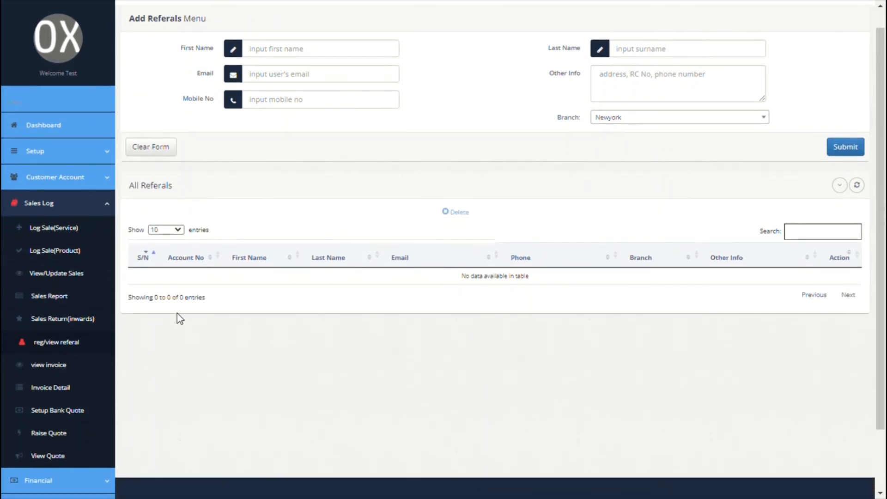
{"action": "left_click", "coordinate": [58, 366]}
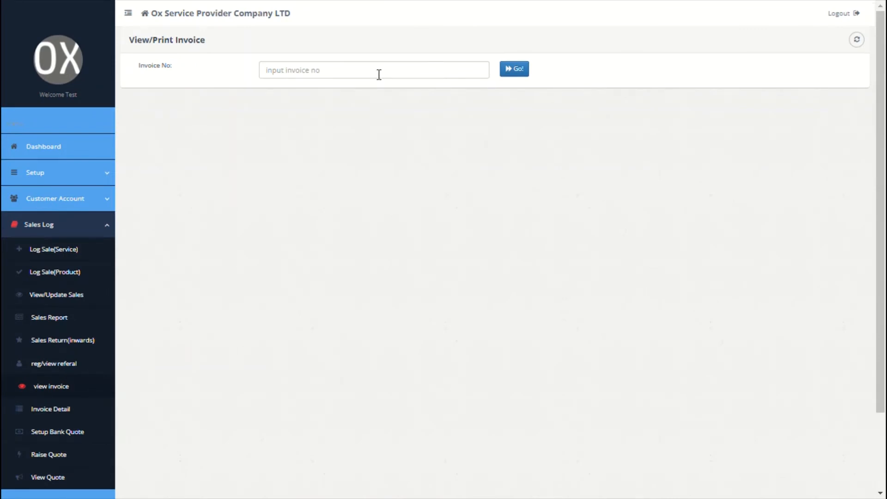
{"action": "left_click", "coordinate": [379, 75]}
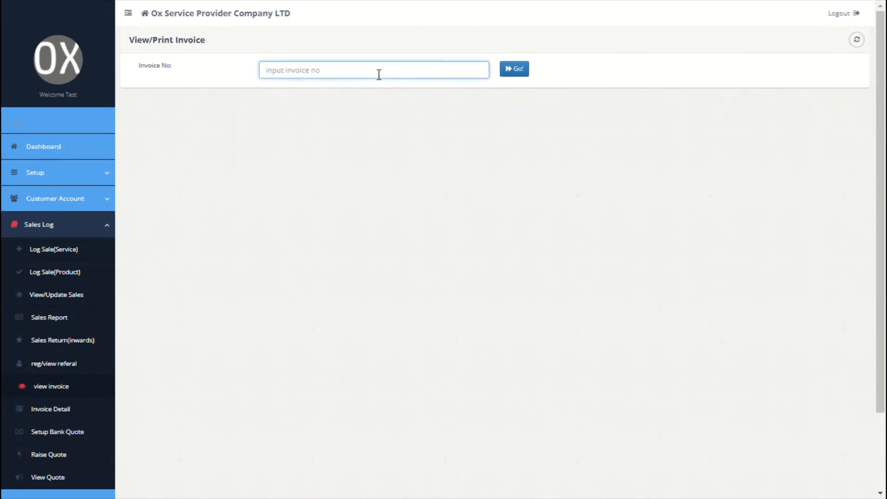
{"action": "type", "text": "90088"}
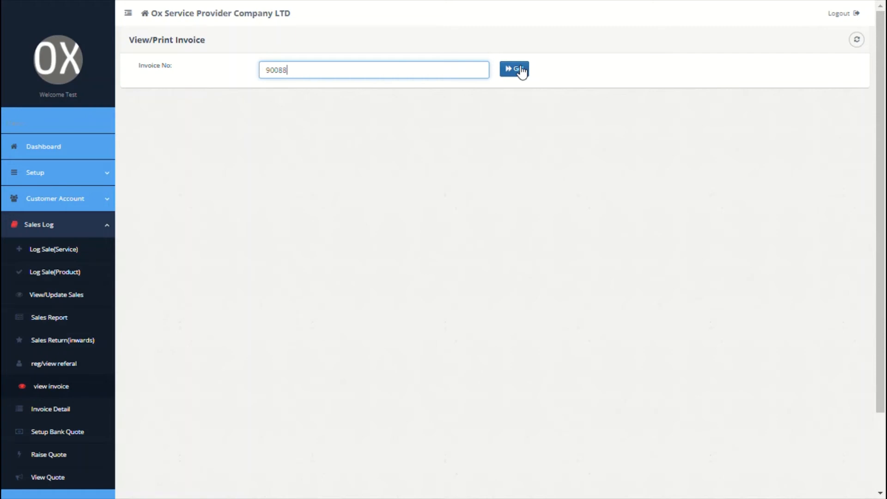
- Enter an invoice detail asking for payment to the company's Westfargo Bank account, with its account number and account name "Ox service provider company"
{"action": "scroll", "coordinate": [344, 180], "scroll_direction": "down", "scroll_amount": 1}
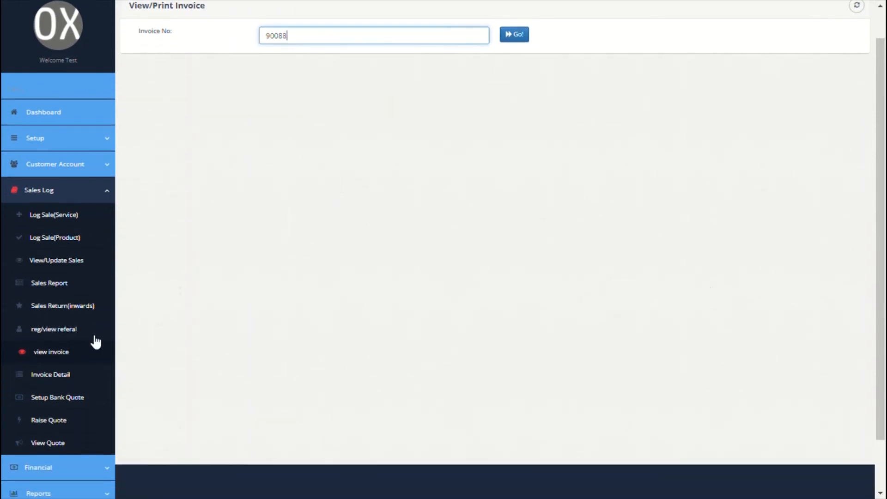
{"action": "left_click", "coordinate": [65, 382]}
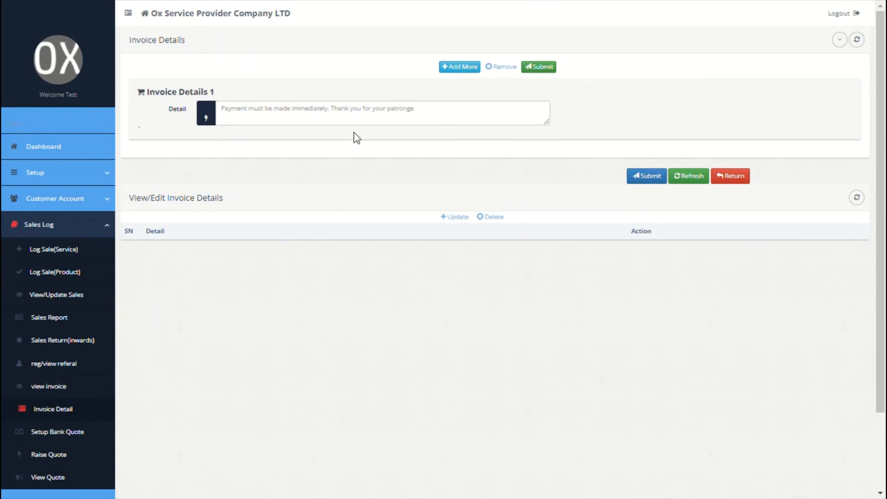
{"action": "left_click", "coordinate": [358, 121]}
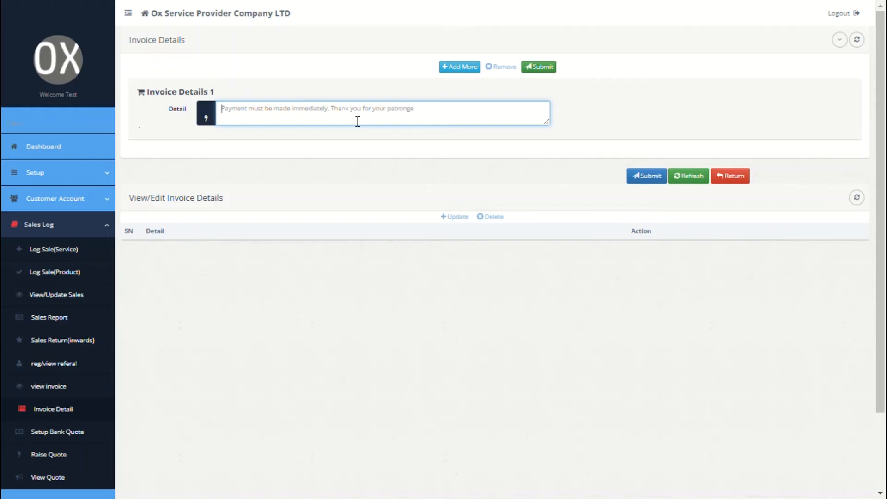
{"action": "type", "text": "Please Pay to"}
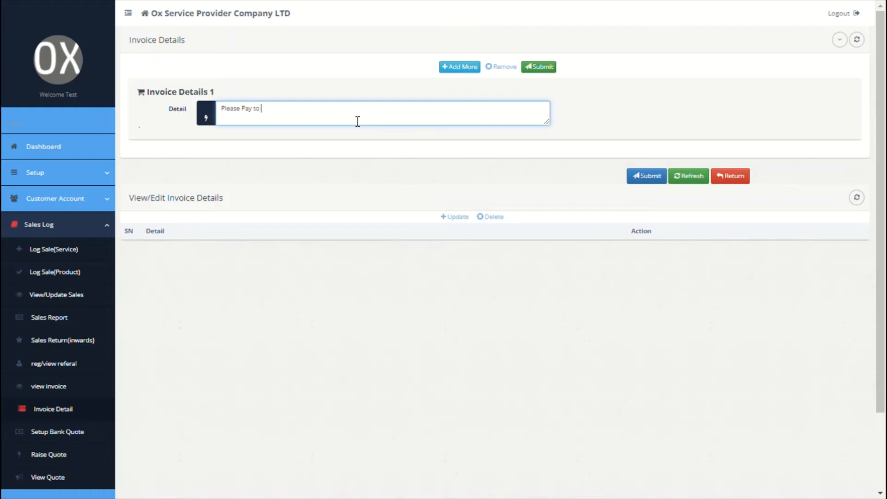
{"action": "type", "text": " Westfargo Bank Account: 994884774"}
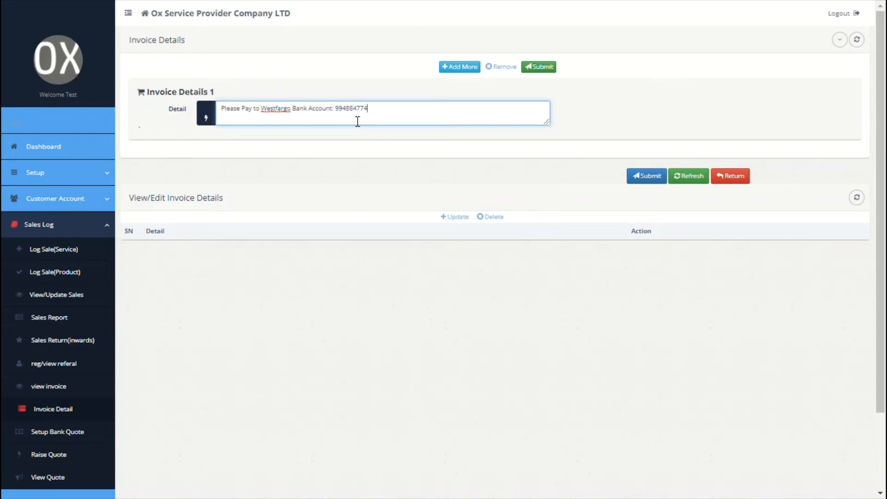
{"action": "type", "text": ", Account Name: Ox service provider "}
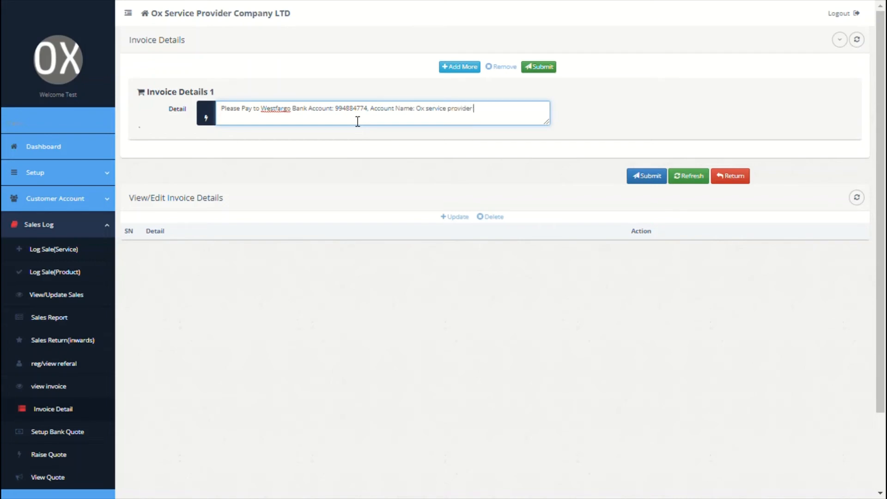
{"action": "type", "text": "company"}
- Add a second invoice detail reading "Thank you for your patronage" and submit both details
{"action": "left_click", "coordinate": [458, 68]}
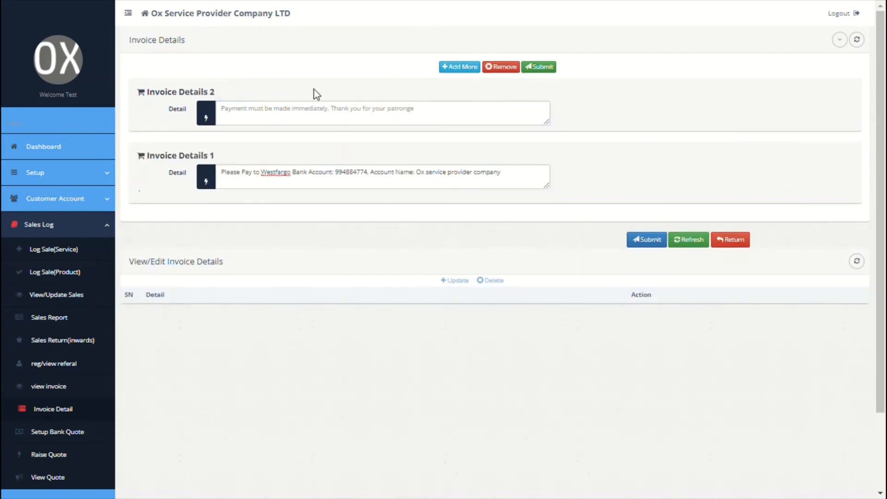
{"action": "left_click", "coordinate": [309, 113]}
{"action": "type", "text": "Thank you"}
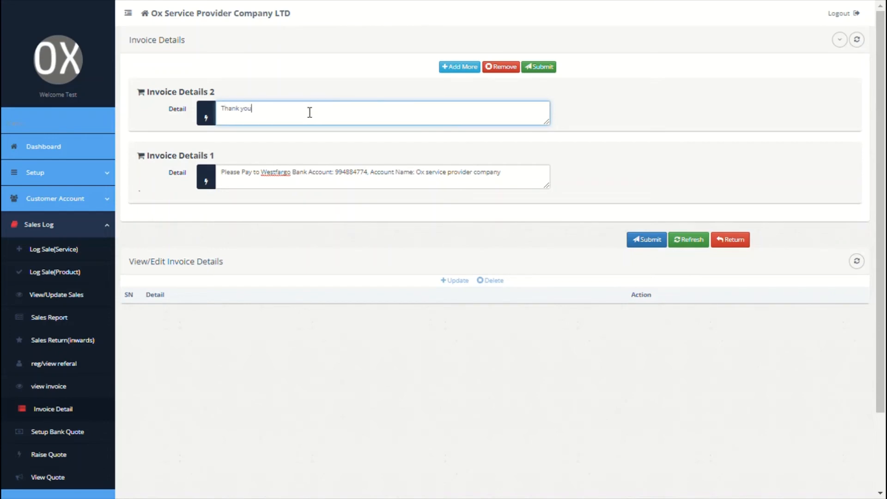
{"action": "type", "text": " for your patronage"}
{"action": "left_click", "coordinate": [552, 67]}
{"action": "left_click", "coordinate": [646, 243]}
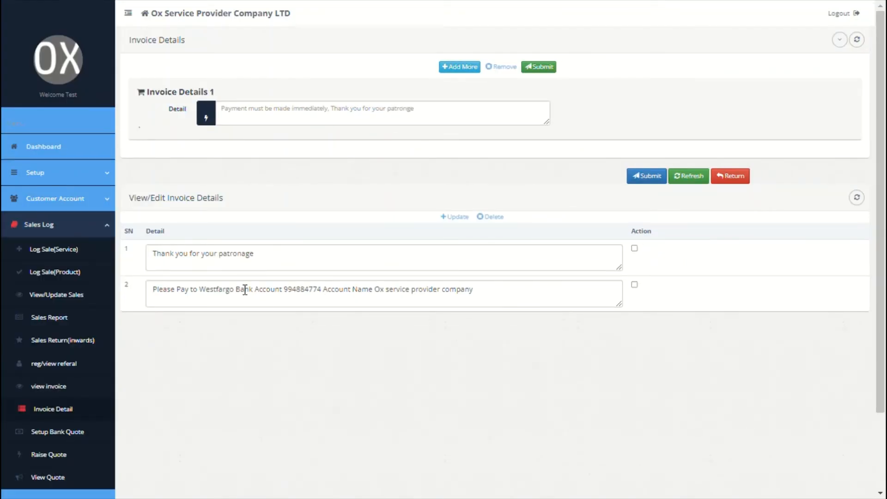
- Open the invoice of the "Design of office layout" sale from the sales report and examine its notes
{"action": "left_click", "coordinate": [65, 317]}
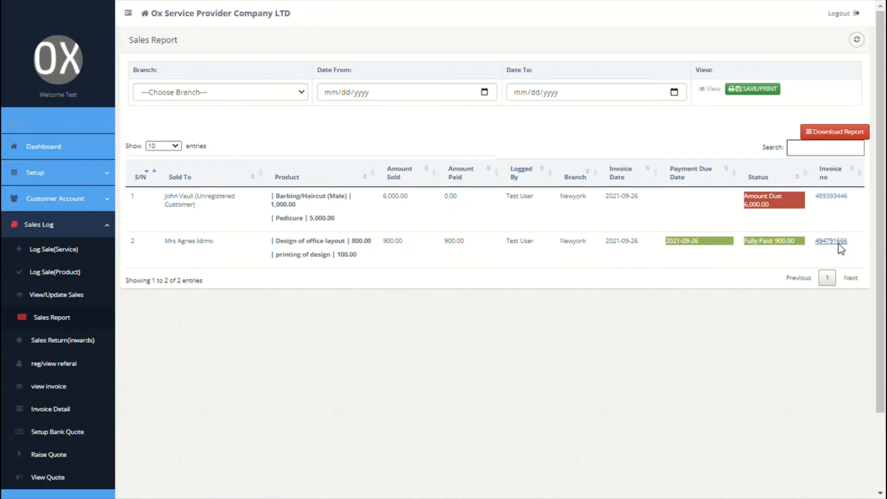
{"action": "left_click", "coordinate": [839, 242]}
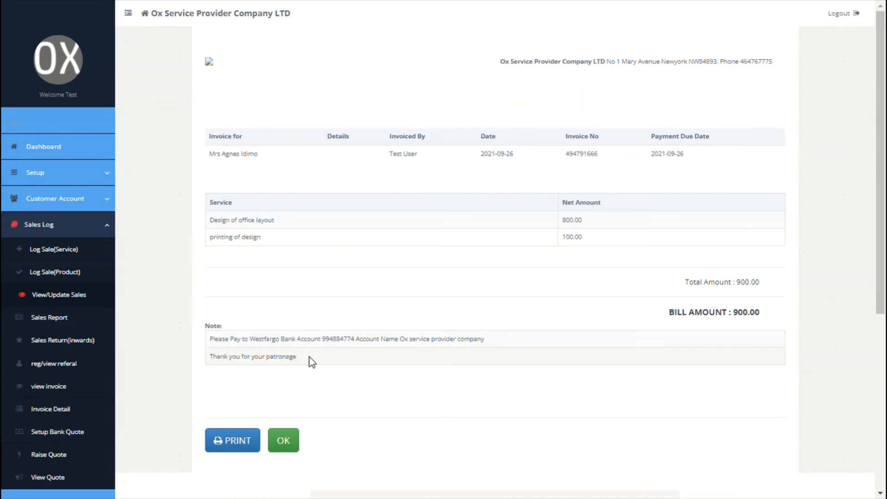
{"action": "scroll", "coordinate": [124, 383], "scroll_direction": "down", "scroll_amount": 1}
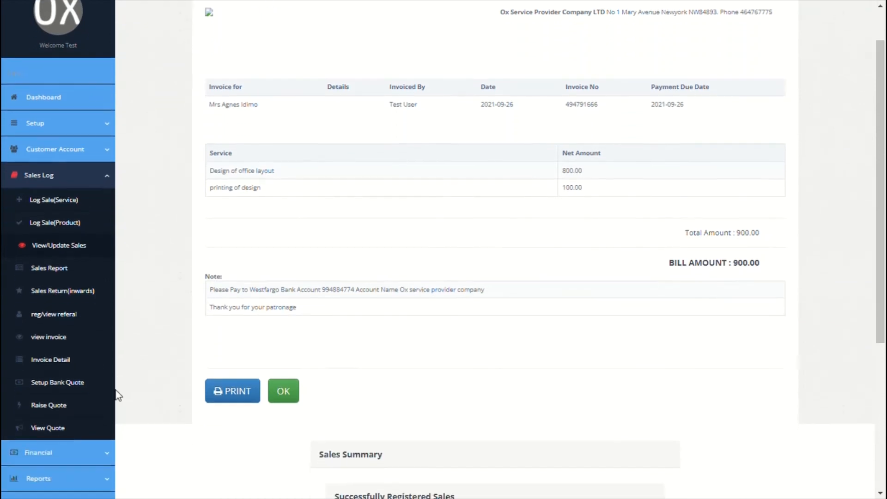
- Add quote payment details with account name "Ox Service Provider", bank name "westfargo" and the bank account number, and submit them
{"action": "left_click", "coordinate": [61, 386]}
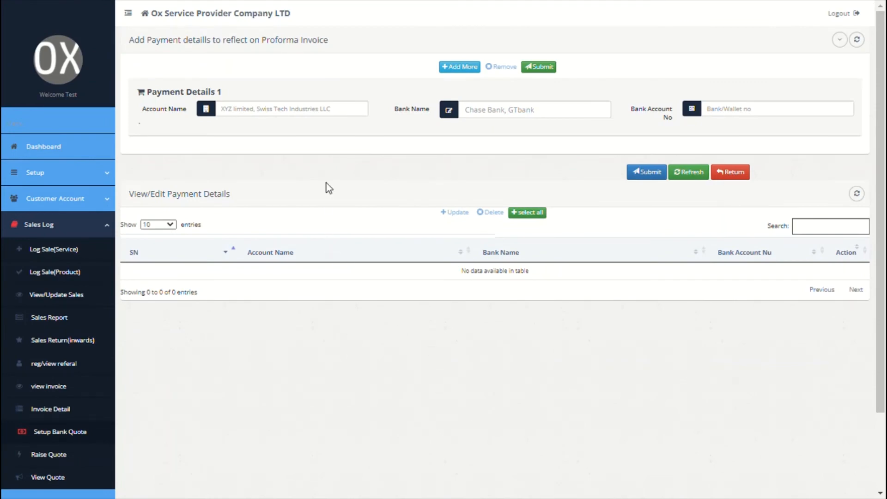
{"action": "left_click", "coordinate": [306, 119]}
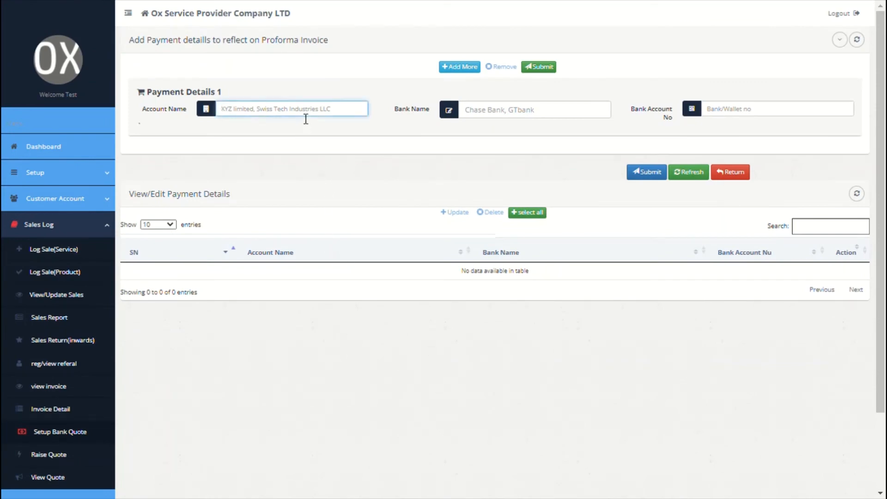
{"action": "type", "text": "Westfargo"}
{"action": "left_click", "coordinate": [481, 113]}
{"action": "double_click", "coordinate": [280, 111]}
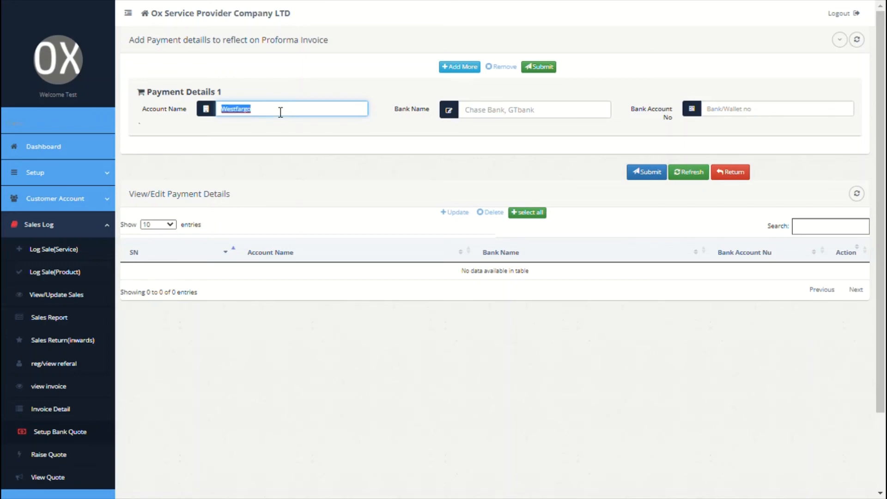
{"action": "type", "text": "Ox Service Provider"}
{"action": "left_click", "coordinate": [492, 118]}
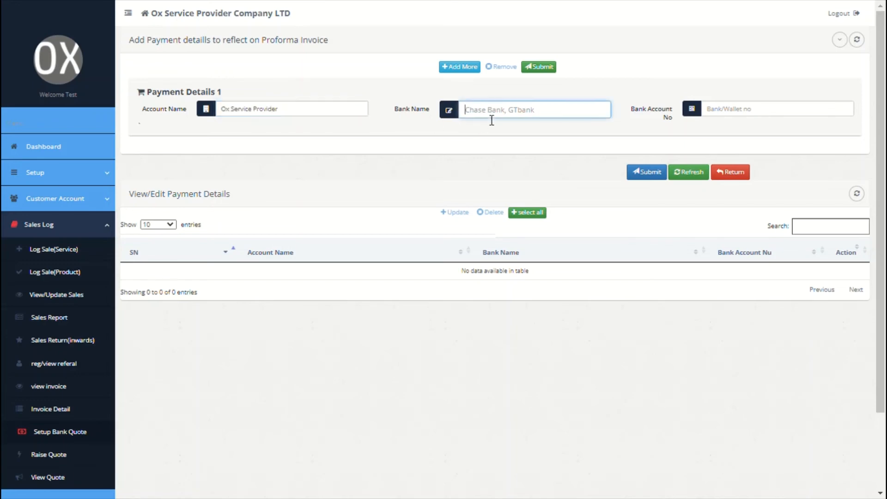
{"action": "type", "text": "westfargo"}
{"action": "left_click", "coordinate": [718, 113]}
{"action": "type", "text": "00488"}
{"action": "left_click", "coordinate": [646, 173]}
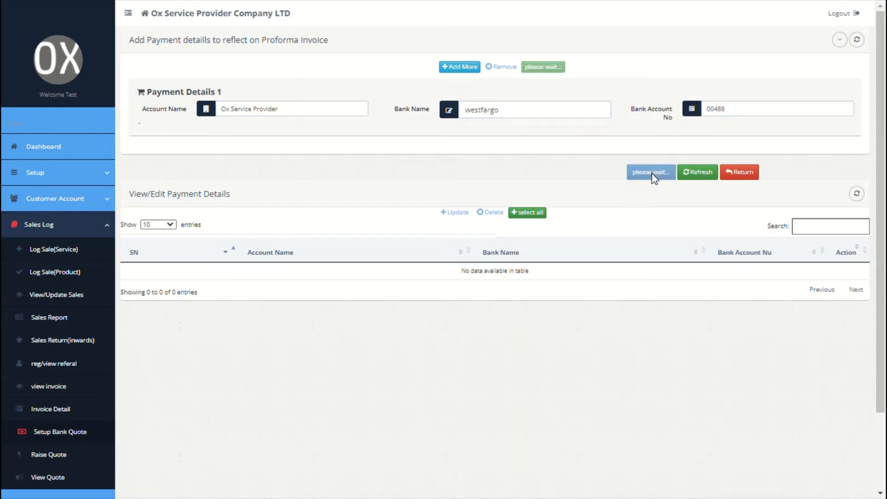
{"action": "left_click", "coordinate": [637, 239]}
- Start a new quote addressed to the registered customer and set its branch to Newyork
{"action": "scroll", "coordinate": [189, 369], "scroll_direction": "down", "scroll_amount": 2}
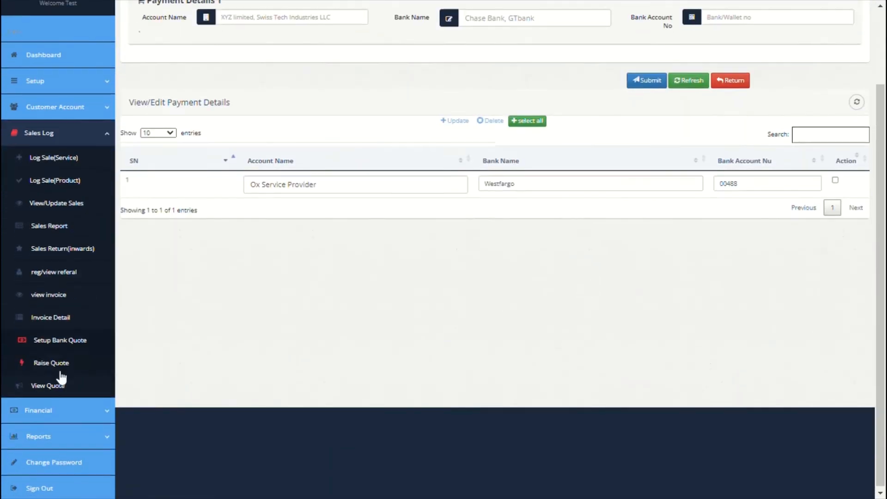
{"action": "left_click", "coordinate": [70, 368]}
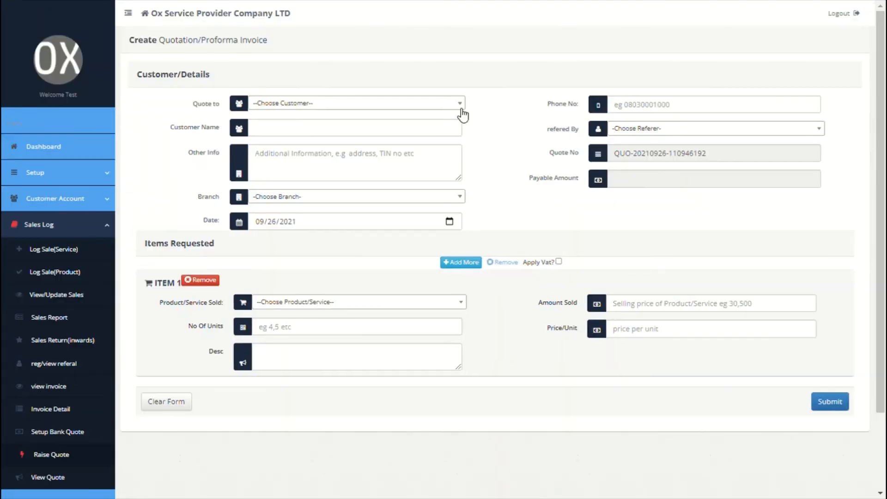
{"action": "left_click", "coordinate": [460, 107]}
{"action": "left_click", "coordinate": [401, 153]}
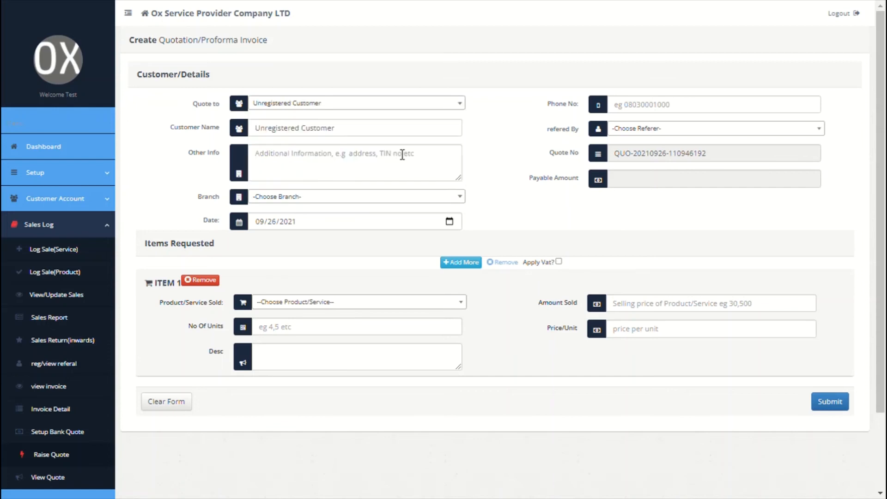
{"action": "left_click", "coordinate": [385, 137]}
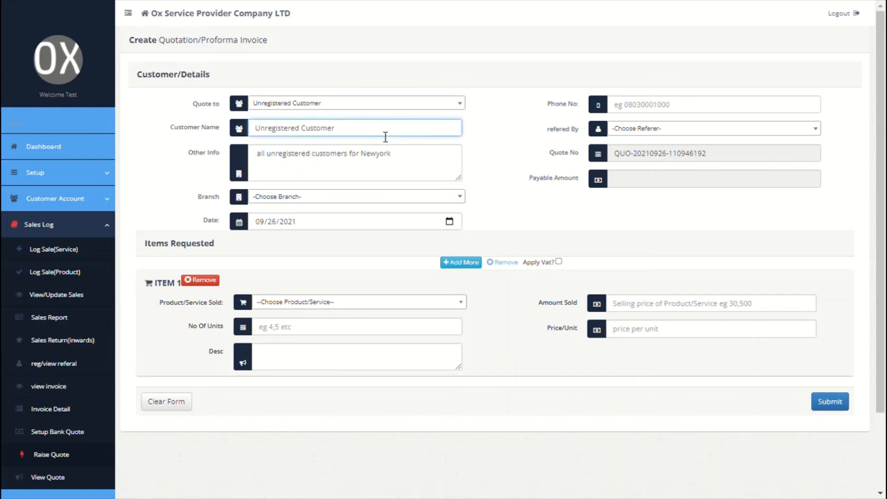
{"action": "left_click", "coordinate": [400, 107]}
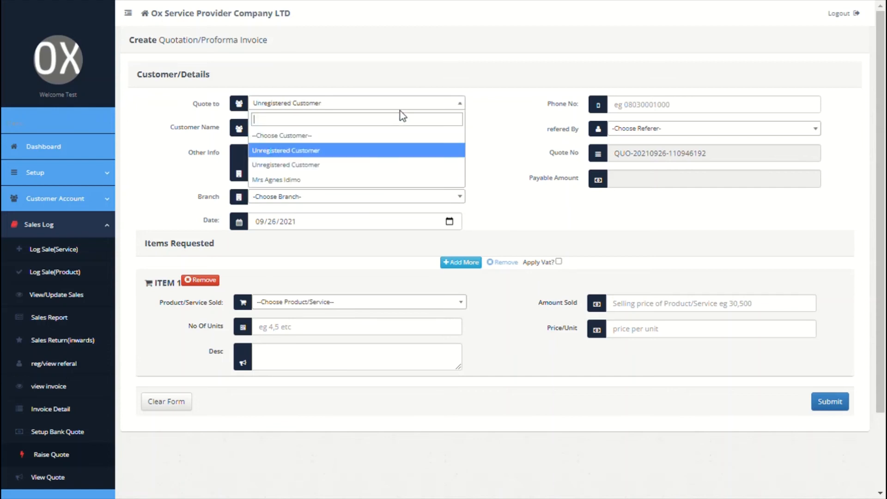
{"action": "left_click", "coordinate": [330, 183]}
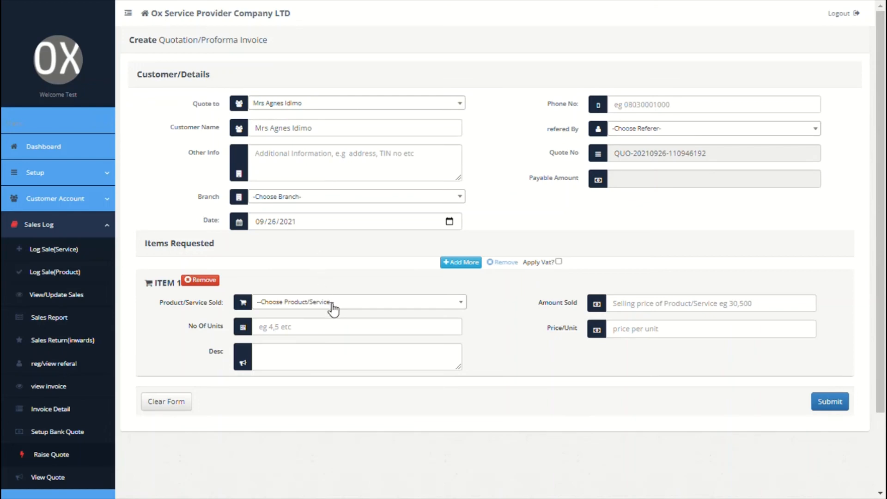
{"action": "left_click", "coordinate": [435, 198]}
{"action": "left_click", "coordinate": [342, 242]}
- Fill in the first quote item as Graphics Design with 9 units, amount 20000 and description "3D auto design"
{"action": "left_click", "coordinate": [328, 303]}
{"action": "left_click", "coordinate": [328, 348]}
{"action": "left_click", "coordinate": [372, 332]}
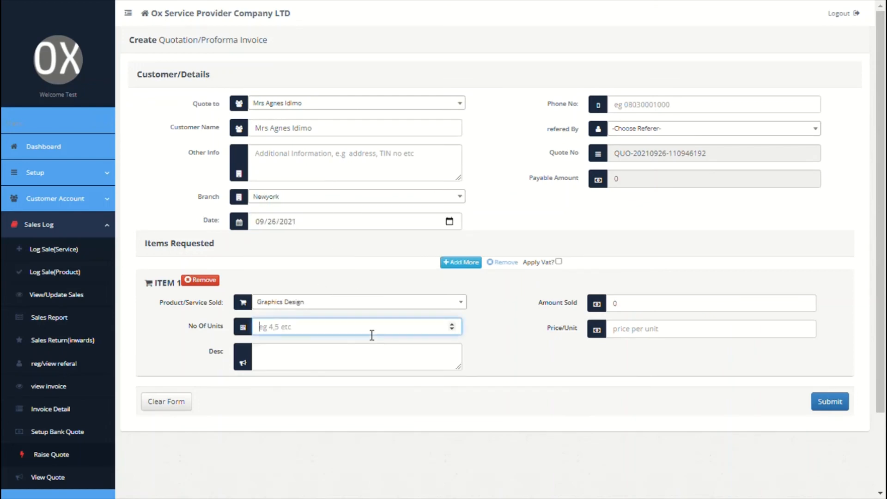
{"action": "type", "text": "9"}
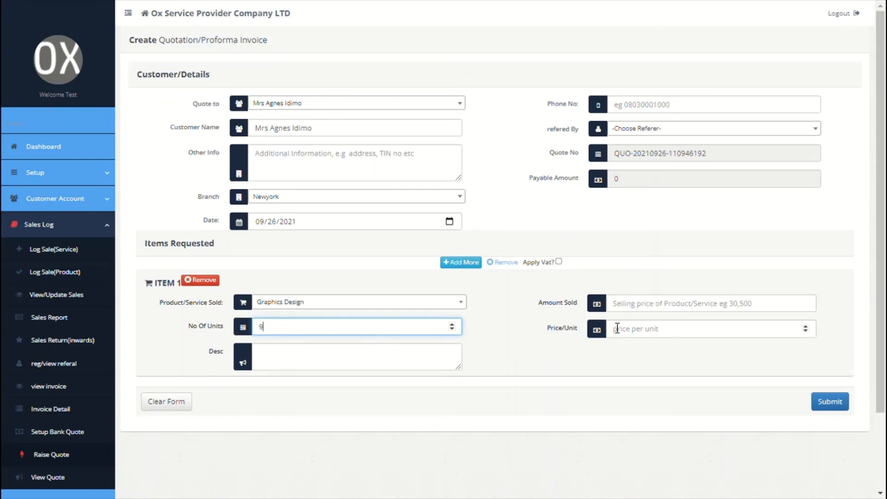
{"action": "left_click", "coordinate": [640, 309]}
{"action": "type", "text": "20000"}
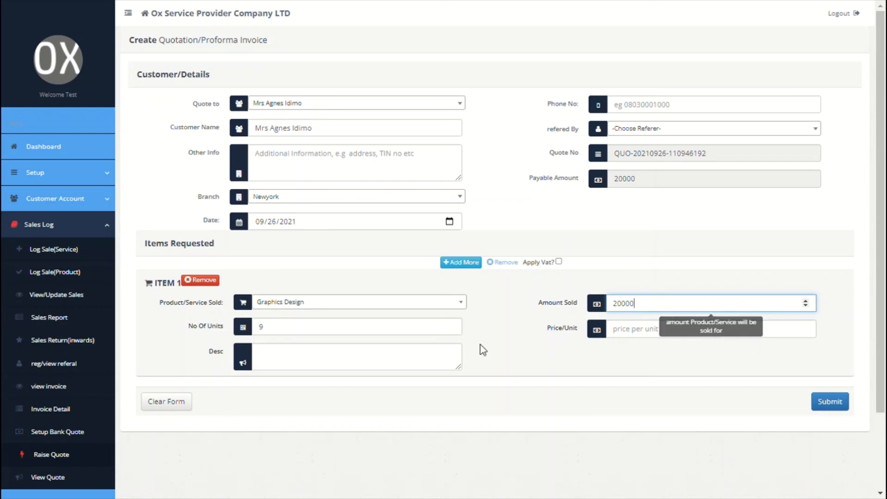
{"action": "left_click", "coordinate": [393, 356]}
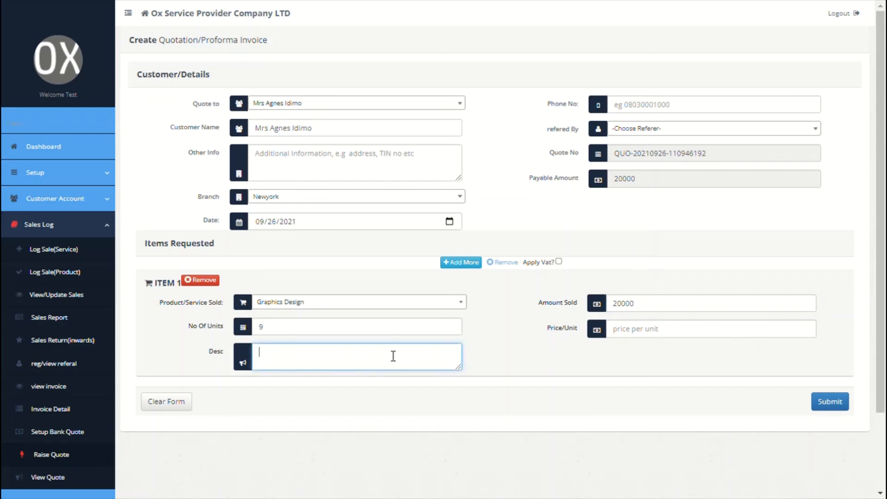
{"action": "type", "text": "3D auto design"}
- Add a second quote item, Pedicure, with 1 unit, description "soft polish" and amount 12000, and submit the quote
{"action": "left_click", "coordinate": [461, 262]}
{"action": "left_click", "coordinate": [421, 301]}
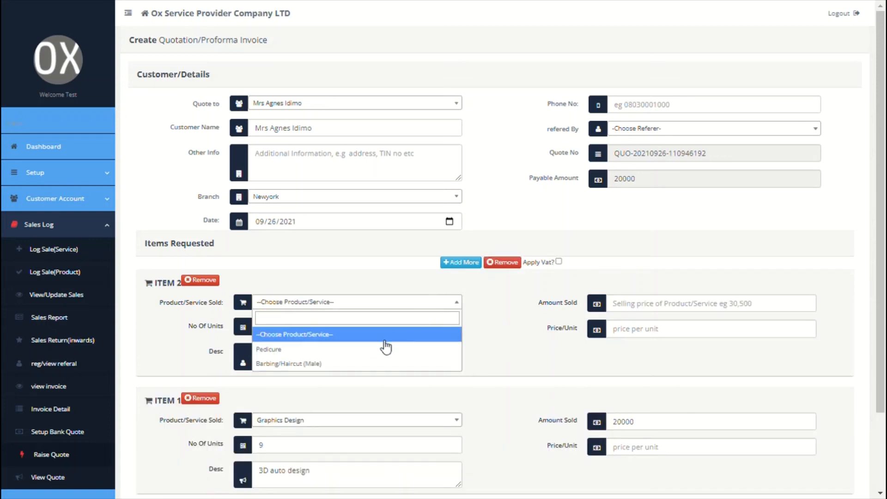
{"action": "left_click", "coordinate": [387, 347]}
{"action": "left_click", "coordinate": [418, 332]}
{"action": "type", "text": "1"}
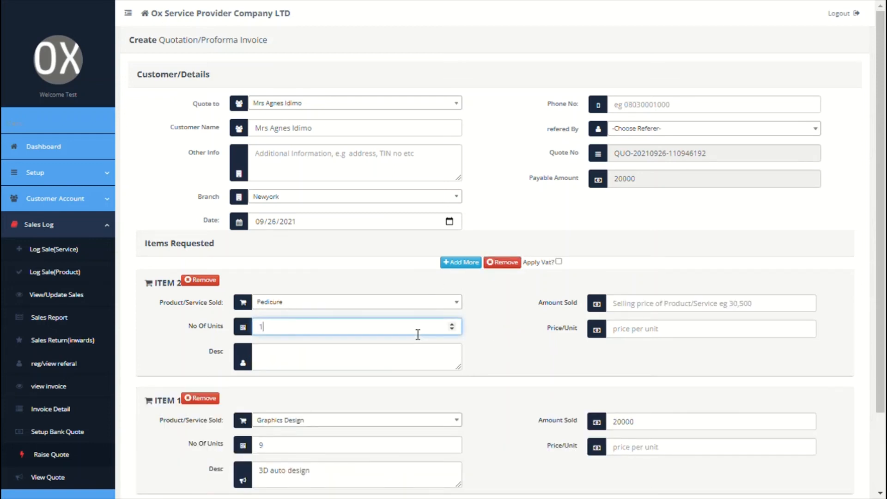
{"action": "left_click", "coordinate": [390, 363]}
{"action": "type", "text": "s"}
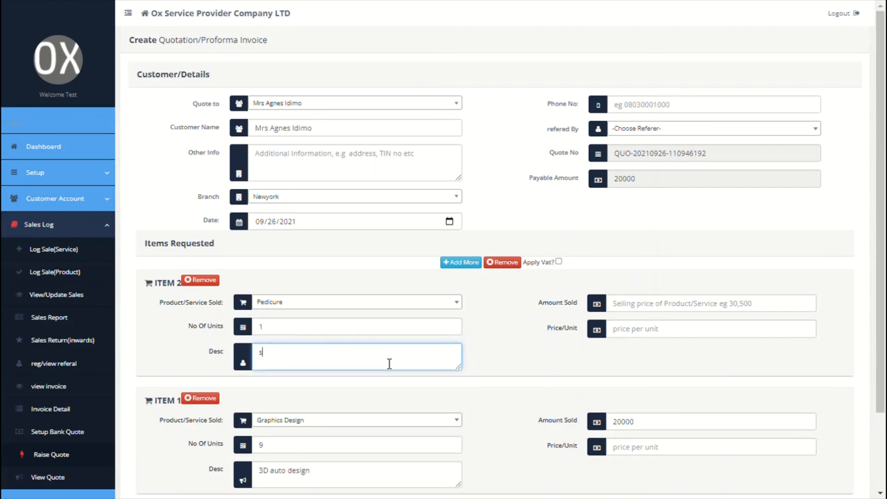
{"action": "type", "text": "oft polish"}
{"action": "left_click", "coordinate": [665, 310]}
{"action": "type", "text": "12000"}
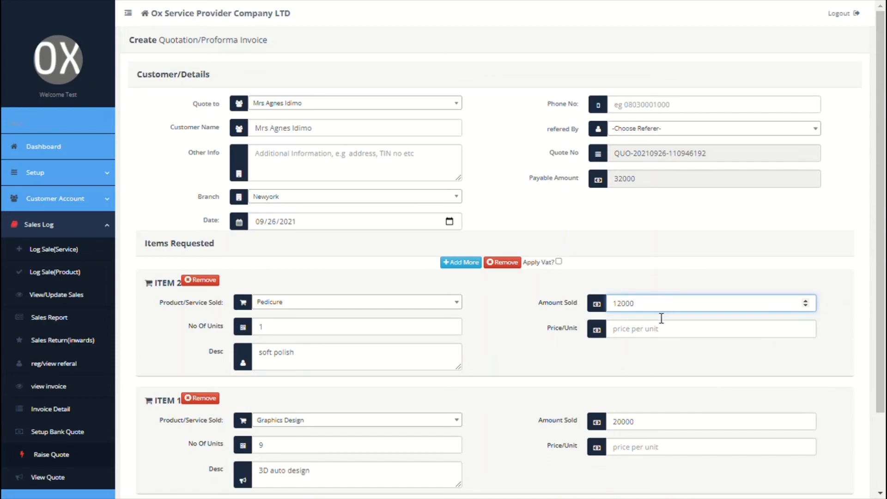
{"action": "scroll", "coordinate": [564, 371], "scroll_direction": "down", "scroll_amount": 2}
{"action": "left_click", "coordinate": [839, 431]}
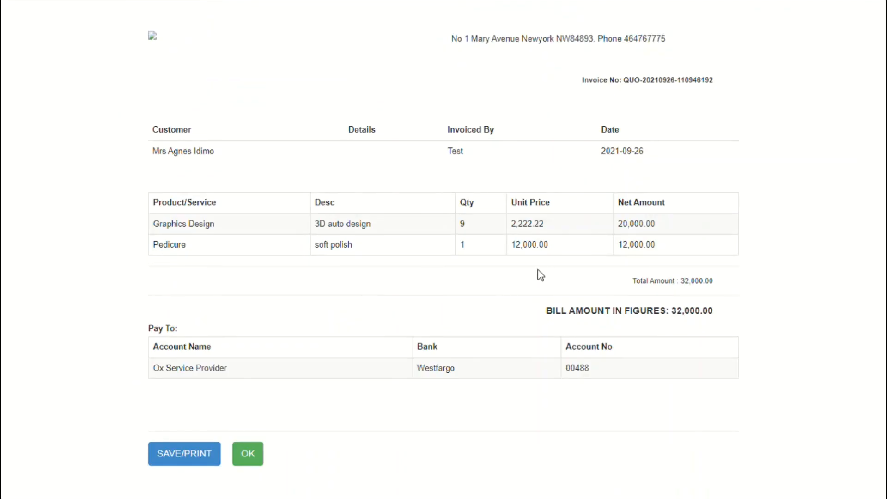
- Examine the Pay To details on the generated quote and close it
{"action": "left_click_drag", "start_coordinate": [143, 324], "coordinate": [731, 369]}
{"action": "left_click", "coordinate": [423, 379]}
{"action": "left_click", "coordinate": [254, 455]}
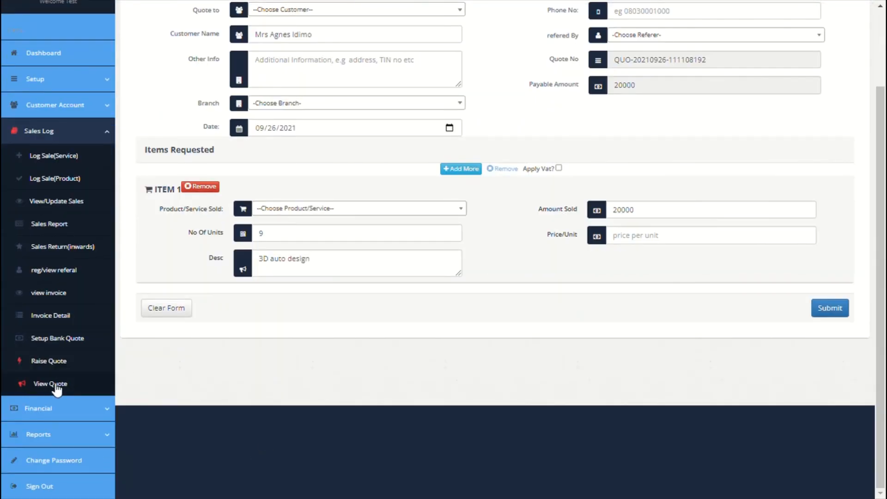
- Open the quote list and bring up the Graphics Design and Pedicure quote for posting as a sale, without submitting it
{"action": "left_click", "coordinate": [51, 329]}
{"action": "scroll", "coordinate": [320, 375], "scroll_direction": "down", "scroll_amount": 2}
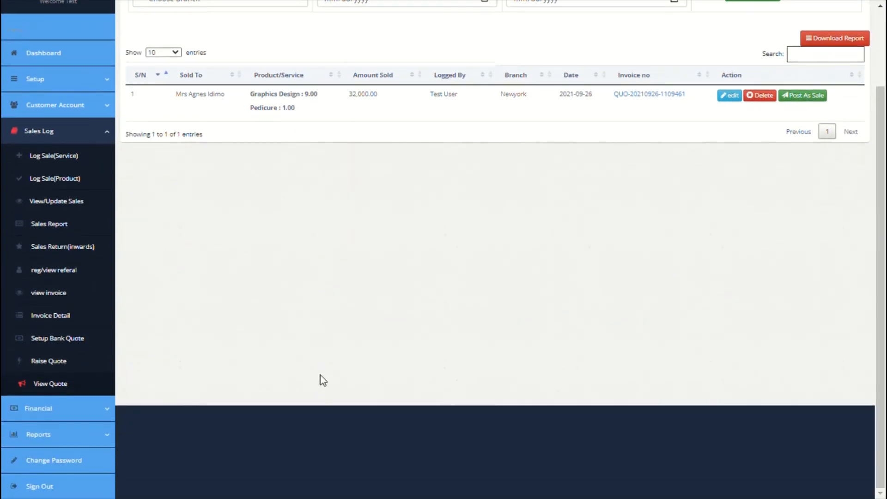
{"action": "scroll", "coordinate": [323, 380], "scroll_direction": "up", "scroll_amount": 2}
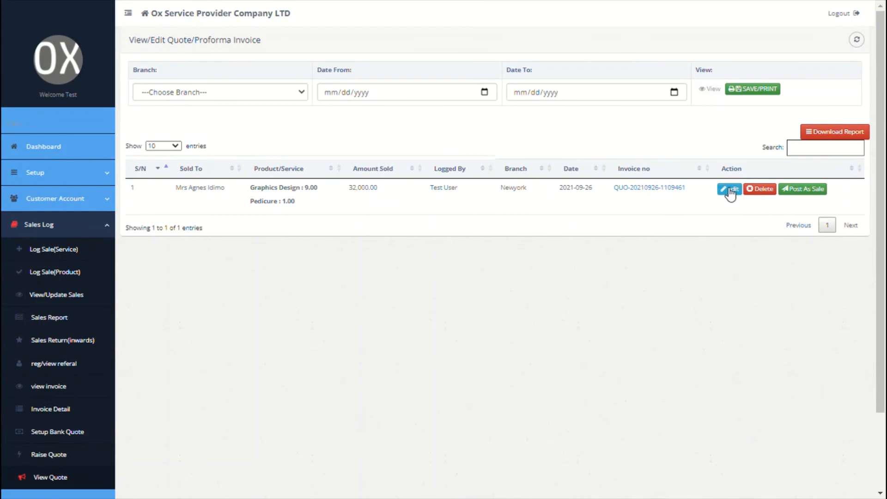
{"action": "left_click", "coordinate": [799, 189]}
{"action": "scroll", "coordinate": [583, 200], "scroll_direction": "down", "scroll_amount": 2}
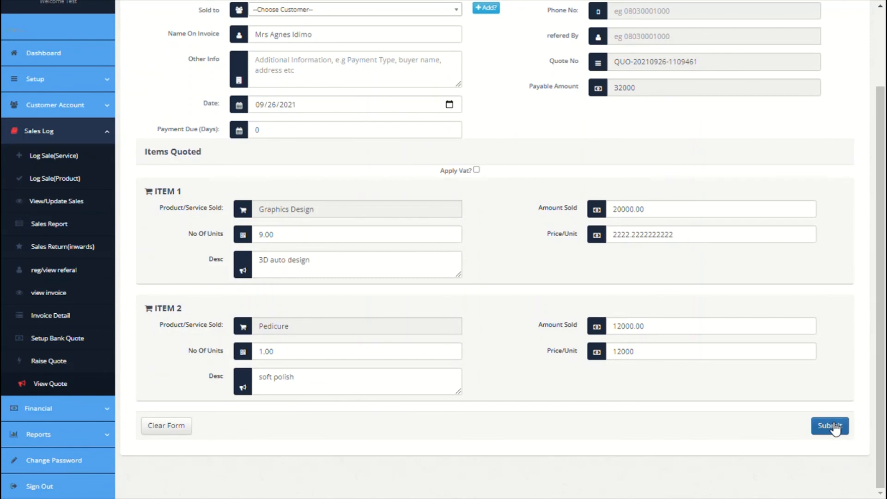
- Open the expense category setup and enter the categories Welfare and Transport without descriptions
{"action": "left_click", "coordinate": [83, 409]}
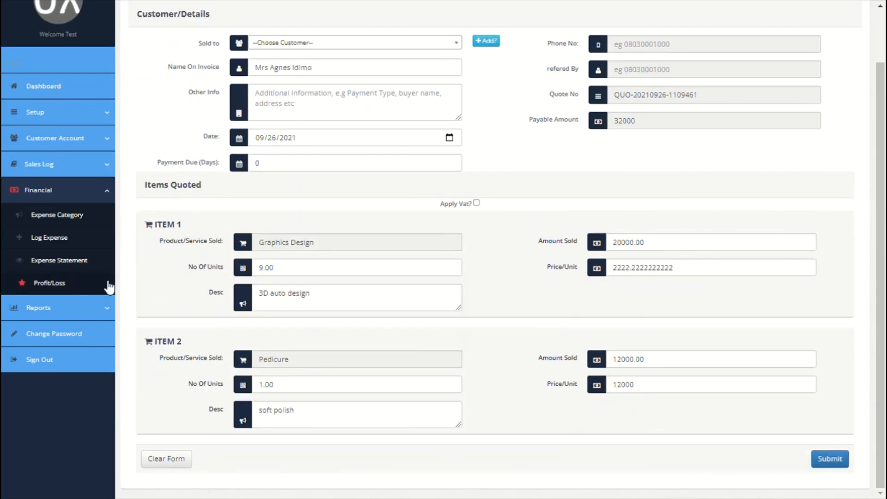
{"action": "left_click", "coordinate": [79, 216]}
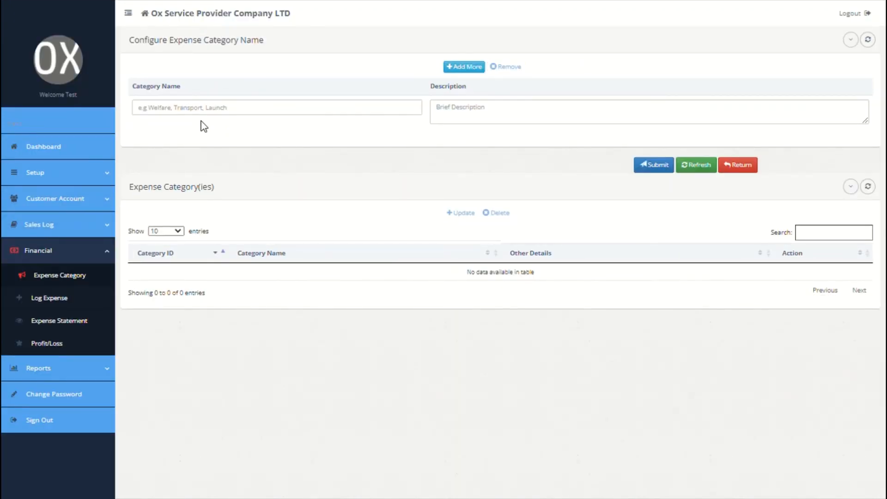
{"action": "left_click", "coordinate": [215, 118]}
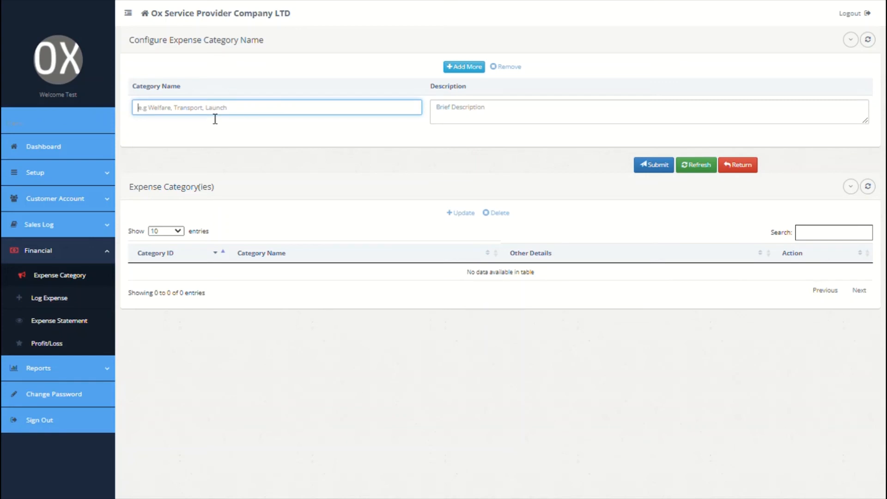
{"action": "type", "text": "Welfare"}
{"action": "left_click", "coordinate": [443, 127]}
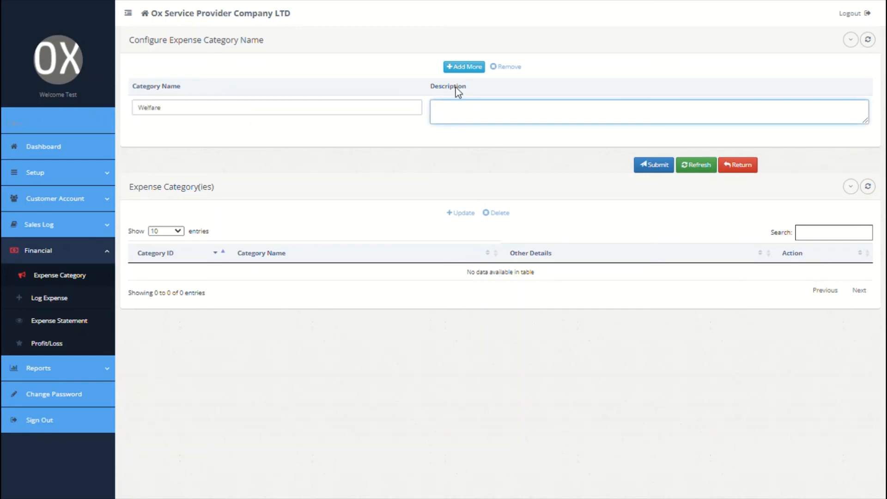
{"action": "left_click", "coordinate": [464, 67]}
{"action": "left_click", "coordinate": [304, 115]}
{"action": "type", "text": "Tra"}
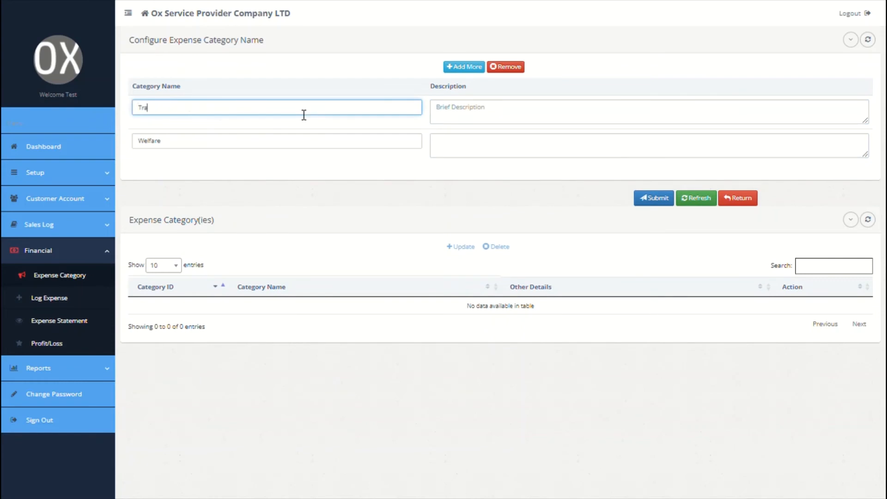
{"action": "type", "text": "nsport"}
{"action": "left_click", "coordinate": [511, 118]}
- Add the expense categories Rent and Salary without descriptions and submit all the entered categories
{"action": "left_click", "coordinate": [448, 69]}
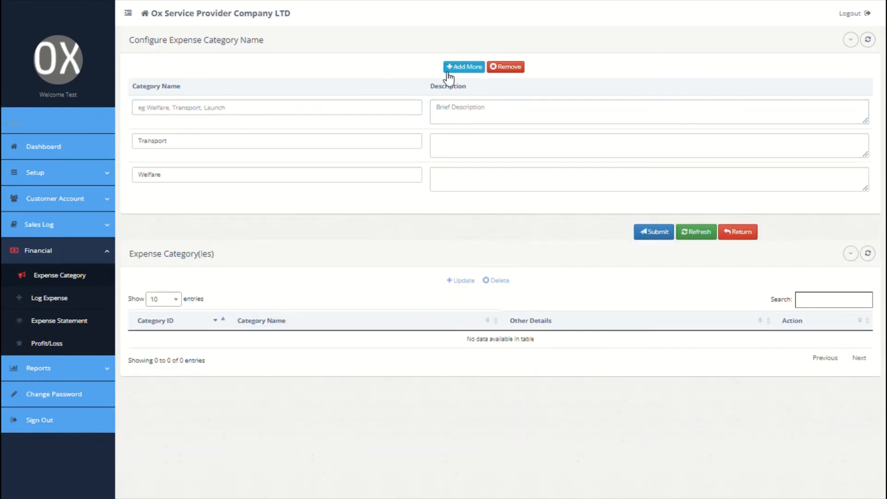
{"action": "left_click", "coordinate": [340, 107]}
{"action": "type", "text": "Rent"}
{"action": "left_click", "coordinate": [471, 124]}
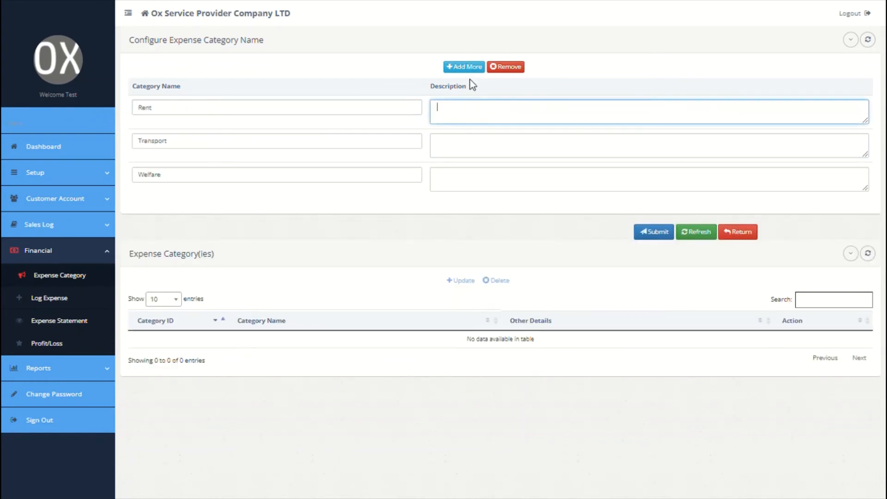
{"action": "left_click", "coordinate": [465, 67]}
{"action": "left_click", "coordinate": [377, 110]}
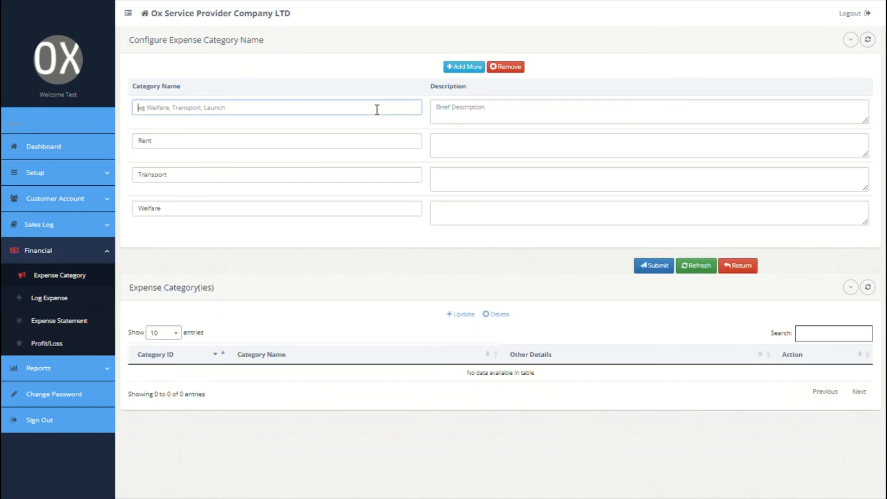
{"action": "type", "text": "Salary"}
{"action": "left_click", "coordinate": [552, 122]}
{"action": "left_click", "coordinate": [642, 269]}
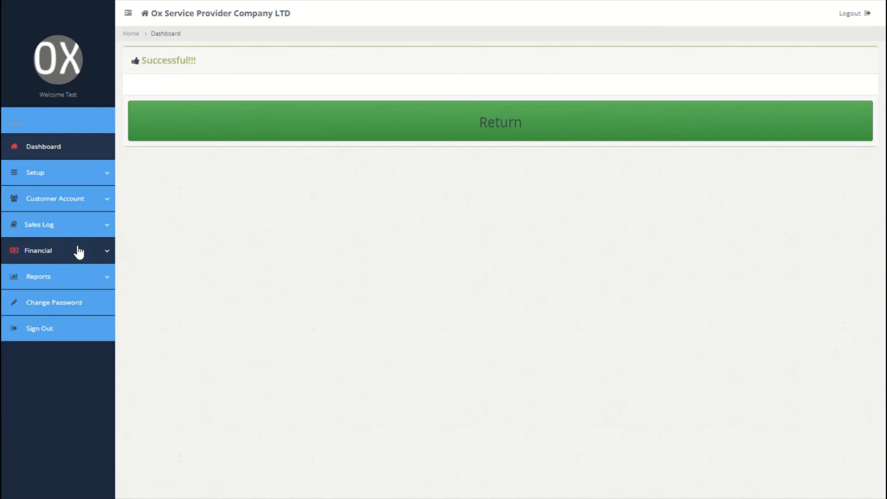
- Open expense logging for the Newyork branch
{"action": "left_click", "coordinate": [79, 251]}
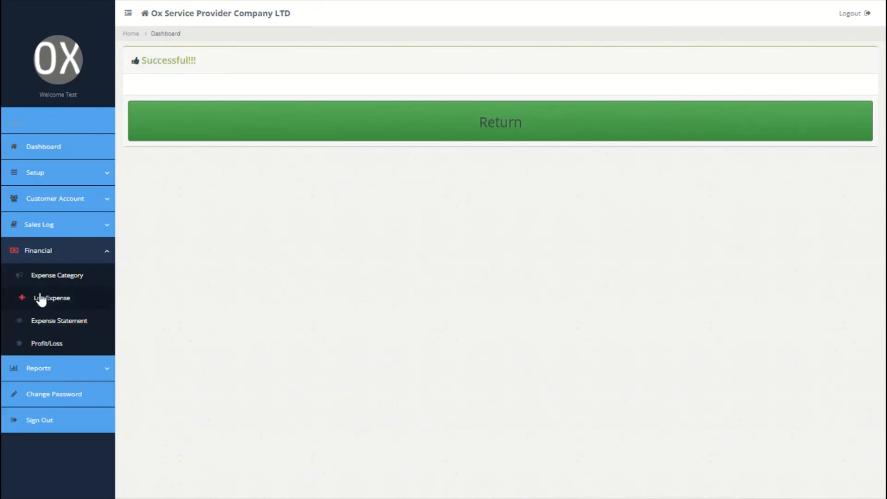
{"action": "left_click", "coordinate": [51, 298]}
{"action": "left_click", "coordinate": [351, 223]}
{"action": "left_click", "coordinate": [335, 241]}
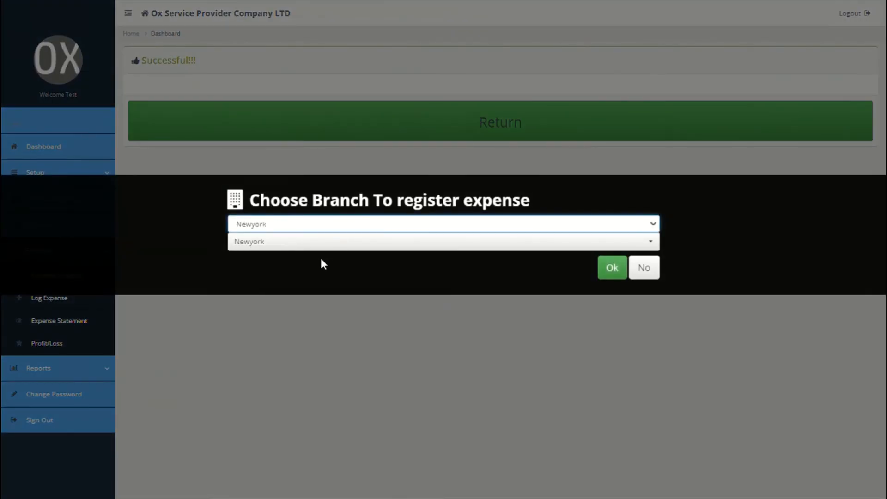
{"action": "left_click", "coordinate": [623, 267]}
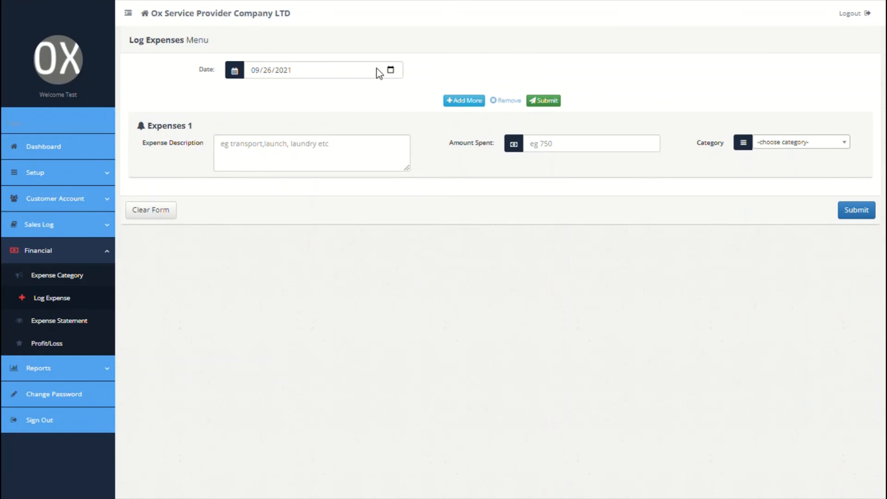
- Fill in the first expense with description "sept salary", amount 1000 and category Salary
{"action": "left_click", "coordinate": [324, 147]}
{"action": "type", "text": "sep"}
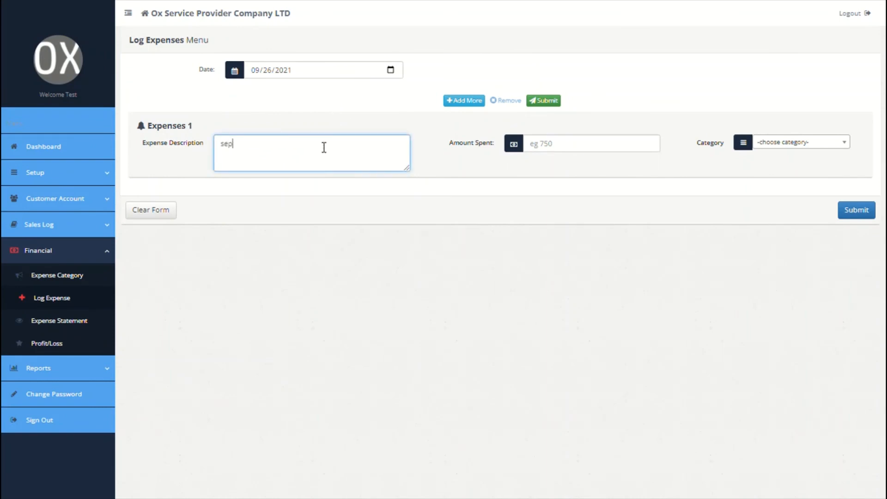
{"action": "type", "text": "t salary"}
{"action": "left_click", "coordinate": [558, 144]}
{"action": "type", "text": "1000"}
{"action": "left_click", "coordinate": [782, 149]}
{"action": "left_click", "coordinate": [768, 220]}
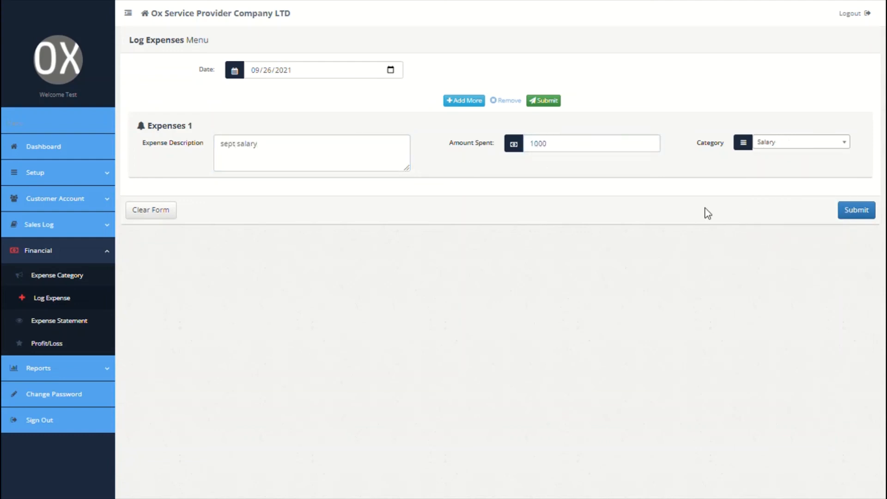
- Add a second expense described as "sept rent" with amount 3000 and category Rent, submit both expenses and dismiss the voucher
{"action": "left_click", "coordinate": [463, 101]}
{"action": "left_click", "coordinate": [338, 164]}
{"action": "type", "text": "sept rent"}
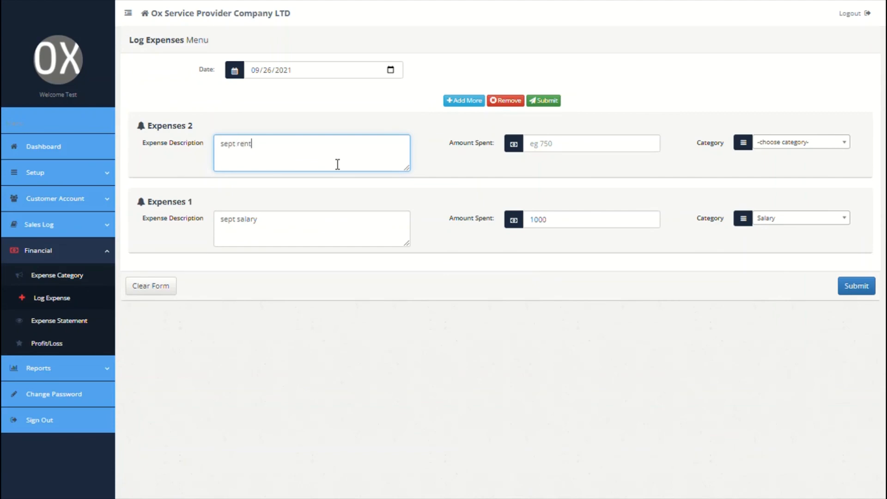
{"action": "left_click", "coordinate": [573, 148]}
{"action": "type", "text": "3000"}
{"action": "left_click", "coordinate": [798, 141]}
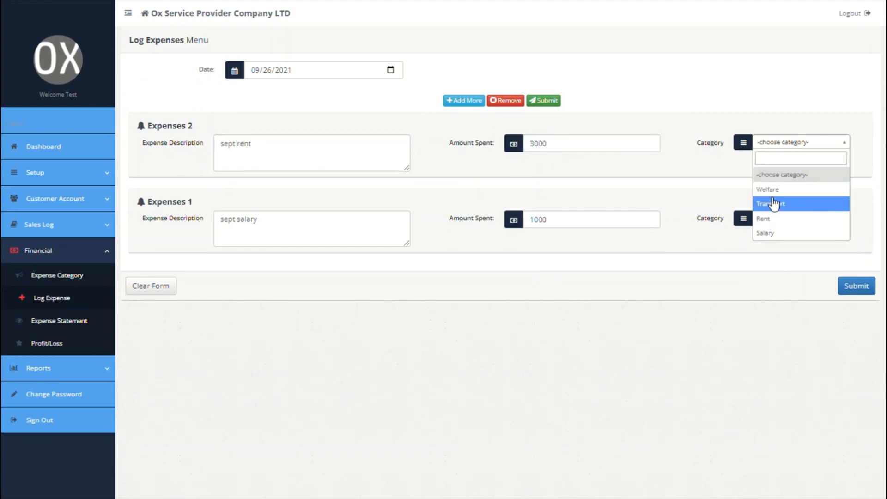
{"action": "left_click", "coordinate": [778, 202]}
{"action": "left_click", "coordinate": [862, 290]}
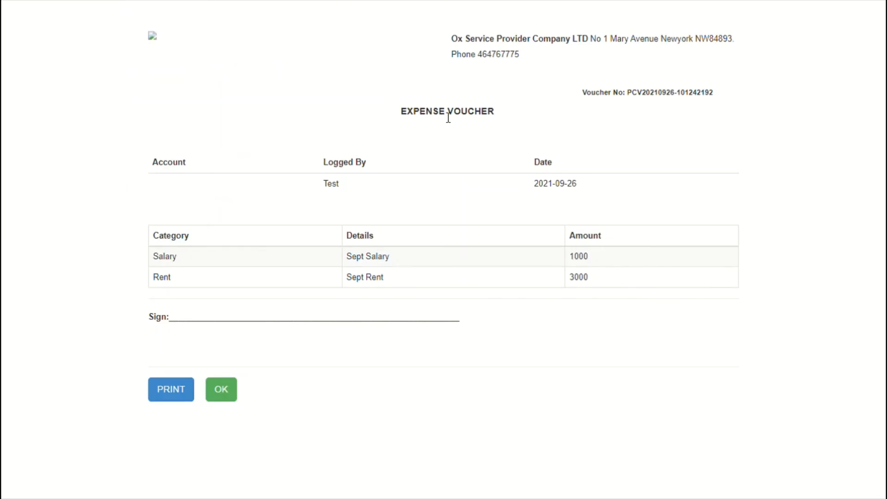
{"action": "left_click", "coordinate": [221, 389]}
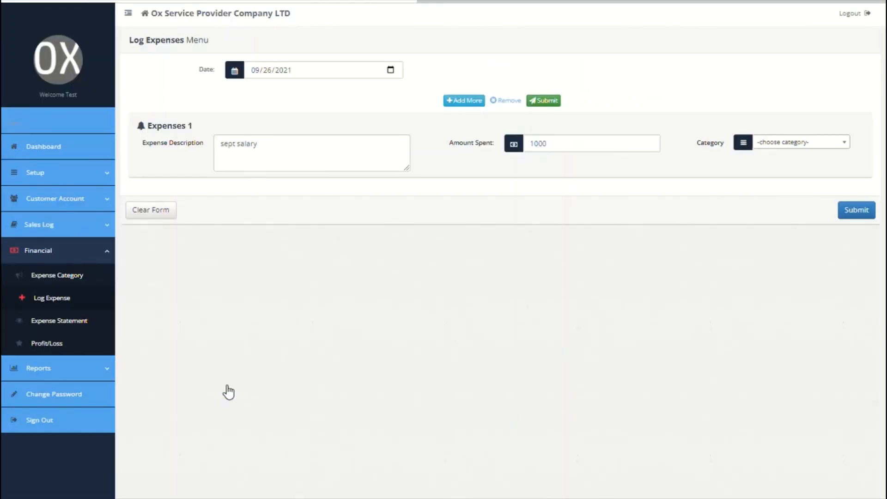
- Open the expense statement and briefly select the Sept Salary entry to examine its update and reverse options
{"action": "left_click", "coordinate": [62, 322]}
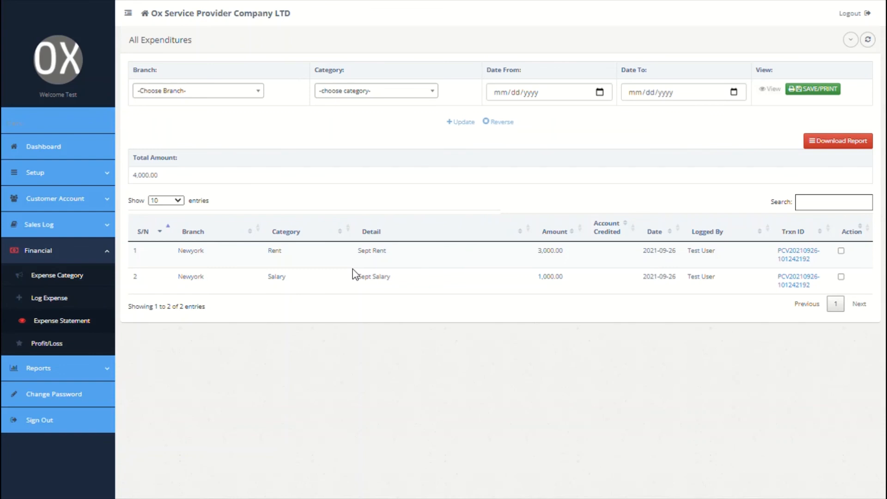
{"action": "left_click", "coordinate": [840, 276]}
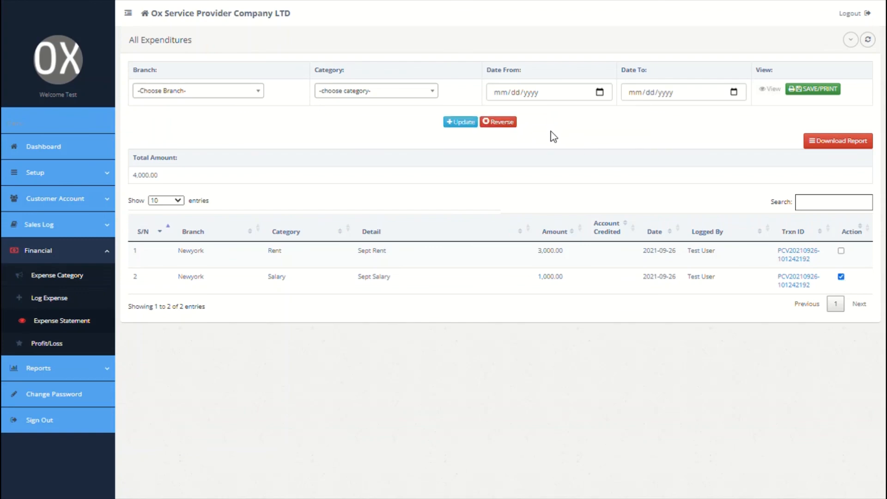
{"action": "left_click", "coordinate": [841, 277]}
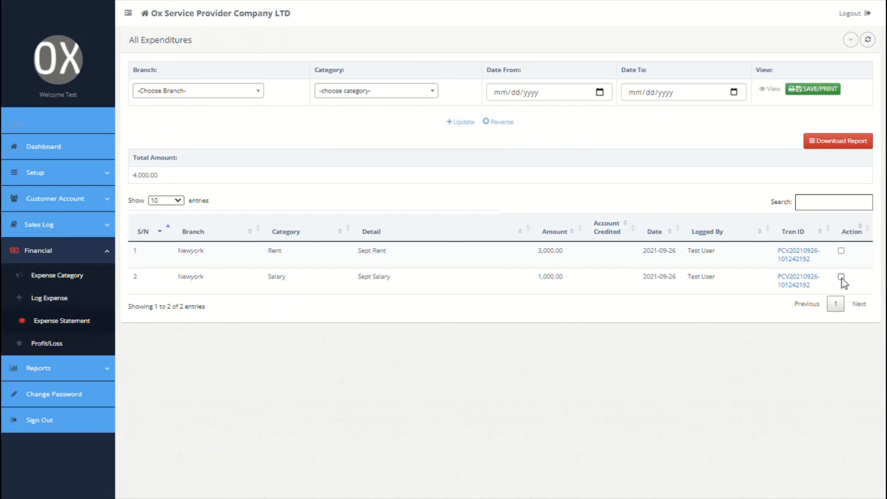
- Set the expense statement filters to category Salary, branch Newyork and start date 09/01/2021, without applying them
{"action": "left_click", "coordinate": [342, 95]}
{"action": "left_click", "coordinate": [334, 182]}
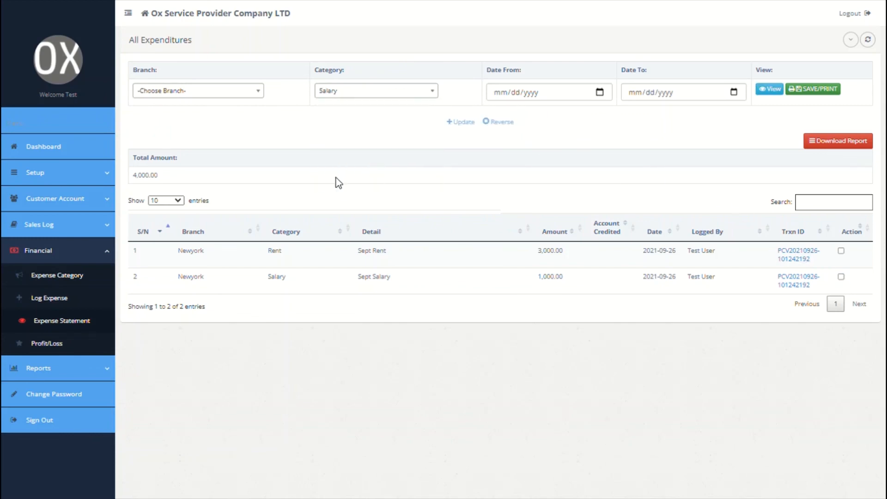
{"action": "left_click", "coordinate": [177, 90]}
{"action": "left_click", "coordinate": [176, 137]}
{"action": "left_click", "coordinate": [594, 95]}
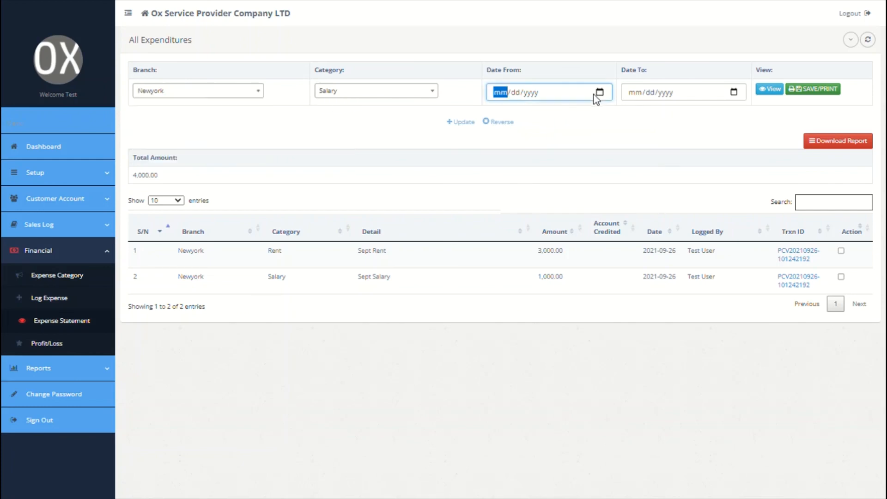
{"action": "left_click", "coordinate": [539, 144]}
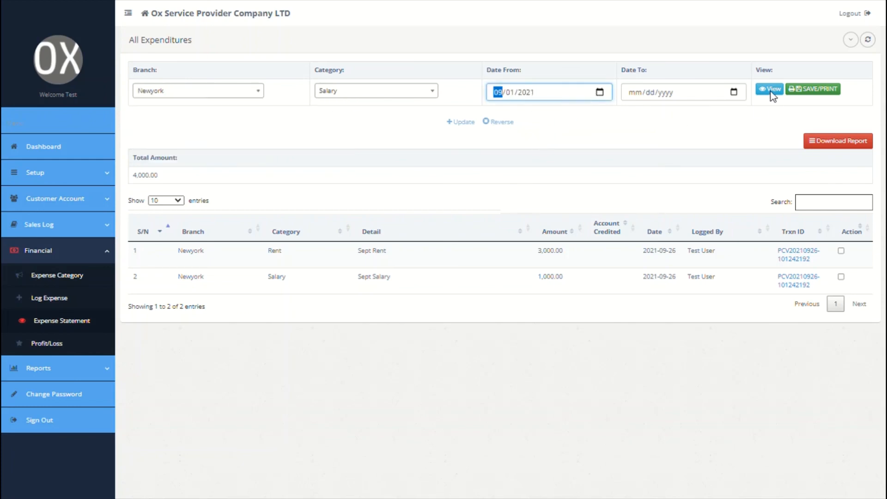
- Open the profit and loss statement and set its filters to branch Newyork, from 09/01/2021 to 09/30/2021, without applying them
{"action": "left_click", "coordinate": [51, 344]}
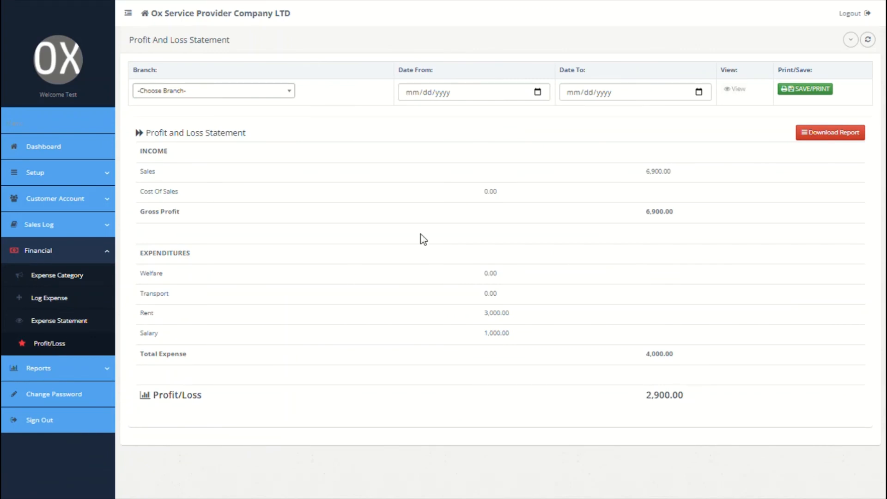
{"action": "left_click", "coordinate": [284, 92]}
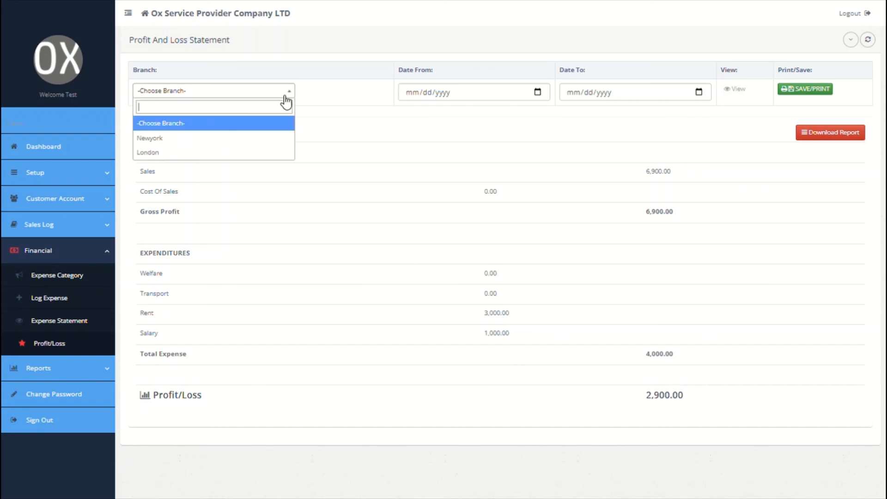
{"action": "left_click", "coordinate": [211, 138]}
{"action": "left_click", "coordinate": [537, 93]}
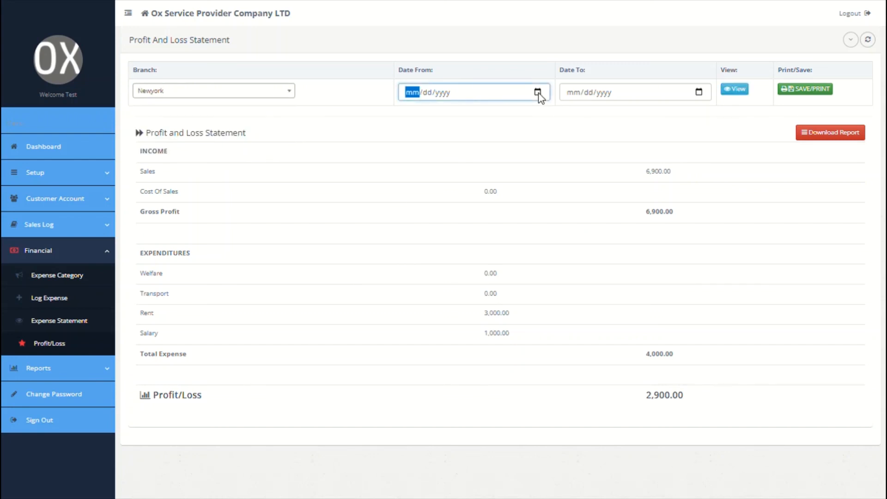
{"action": "left_click", "coordinate": [468, 129]}
{"action": "left_click", "coordinate": [702, 94]}
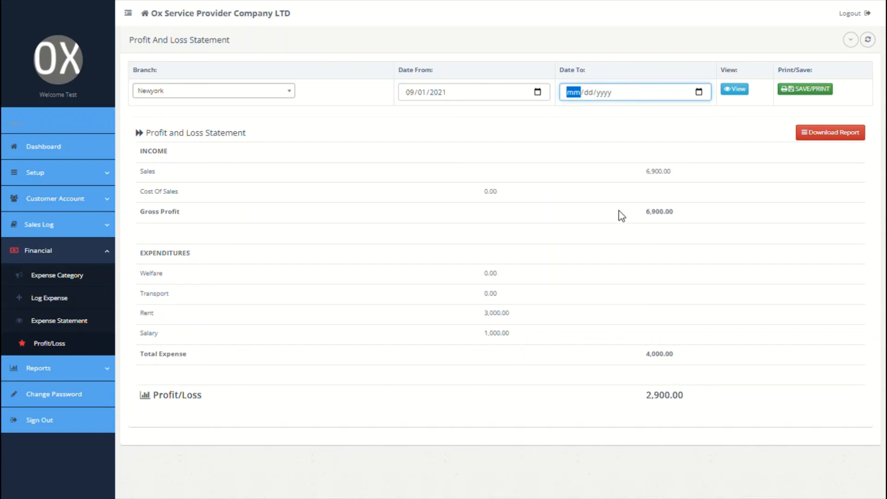
{"action": "left_click", "coordinate": [635, 213]}
- Open the revenue report and generate it for the Newyork branch without a date range
{"action": "left_click", "coordinate": [48, 368]}
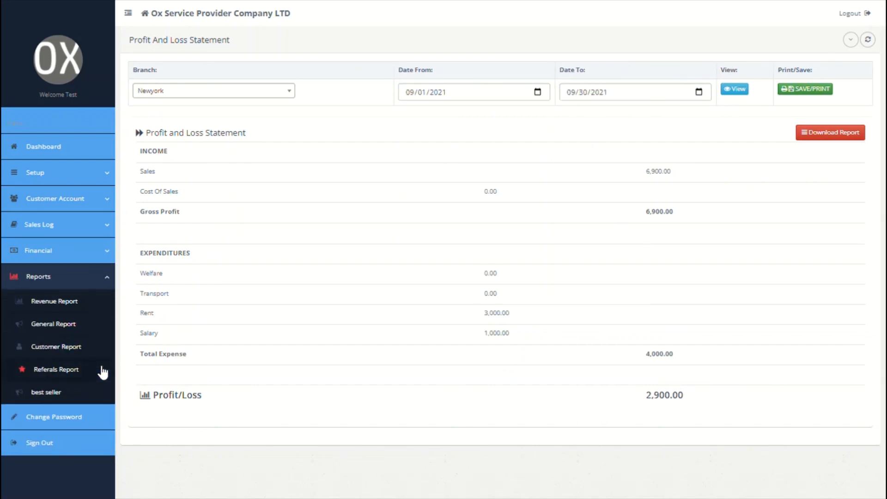
{"action": "left_click", "coordinate": [75, 306]}
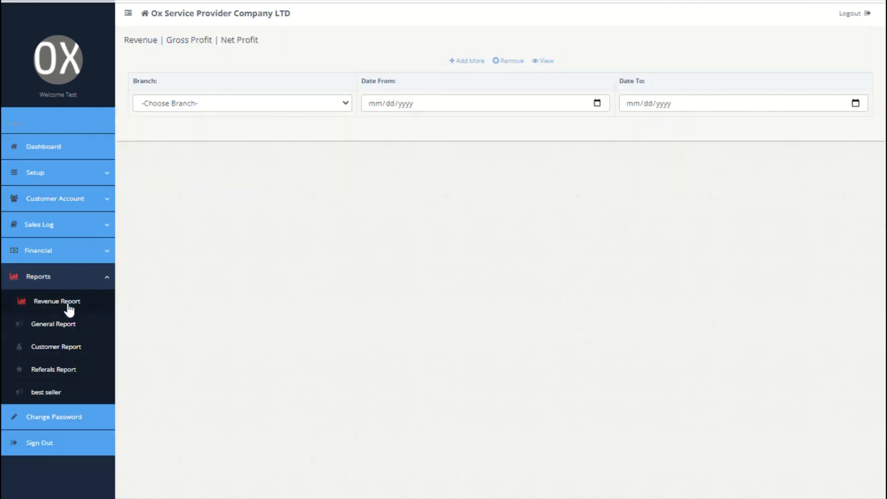
{"action": "left_click", "coordinate": [330, 110]}
{"action": "key", "text": "Down"}
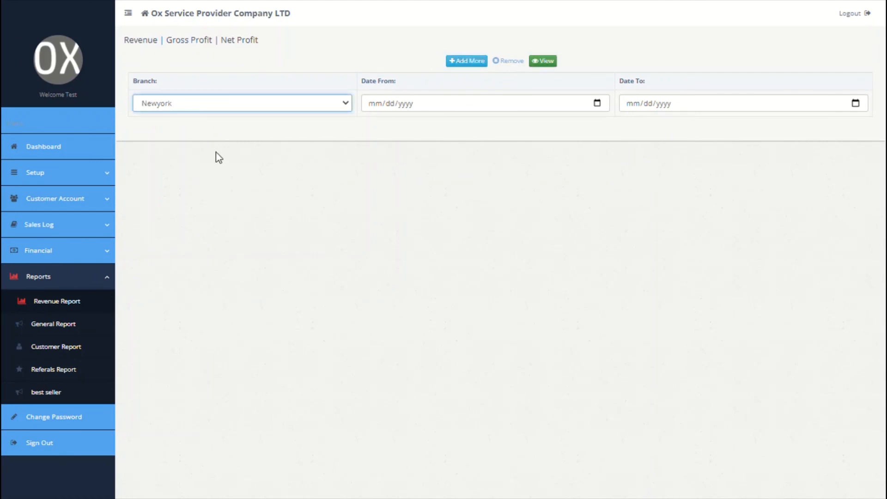
{"action": "left_click", "coordinate": [545, 64]}
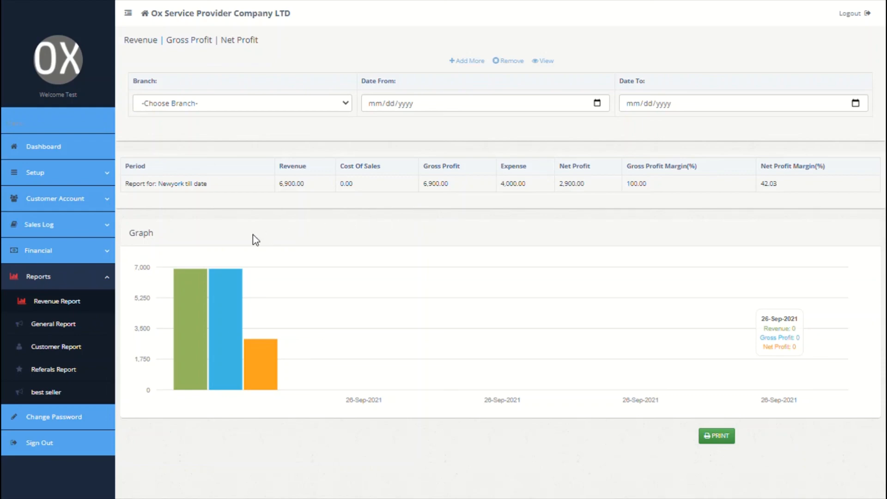
- Open the general report, check the product filter options and choose the Newyork branch
{"action": "left_click", "coordinate": [61, 327]}
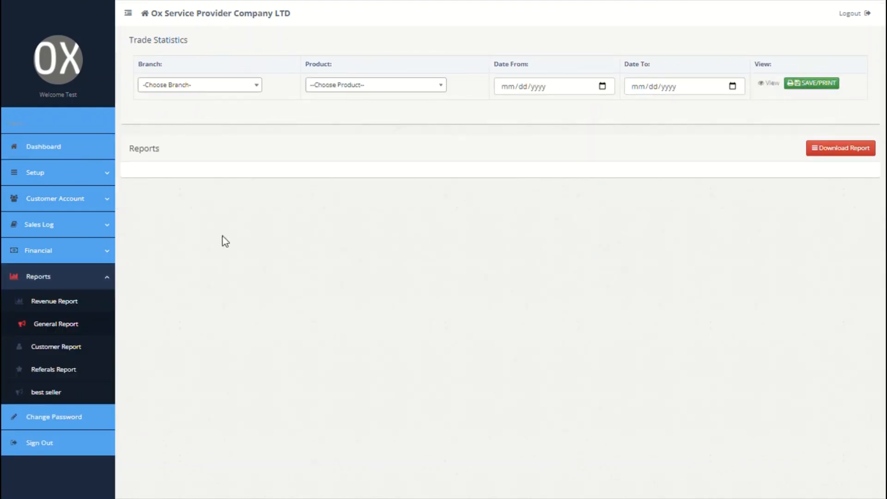
{"action": "left_click", "coordinate": [406, 87]}
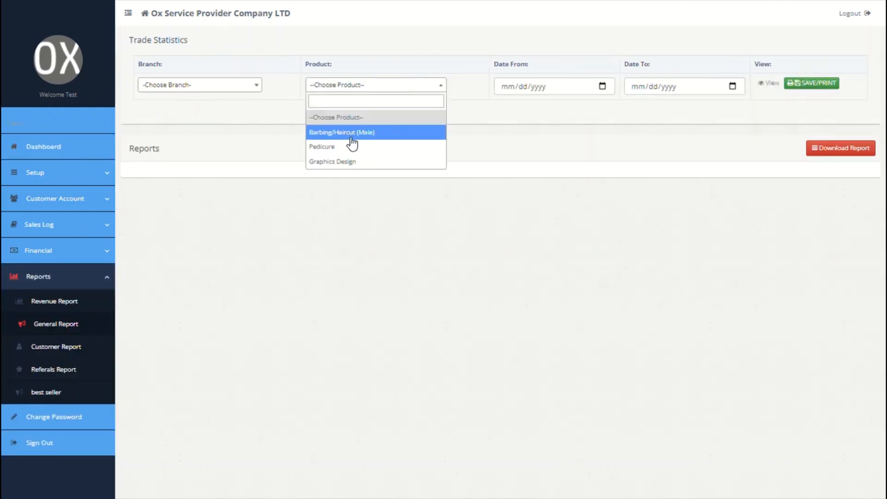
{"action": "left_click", "coordinate": [204, 84]}
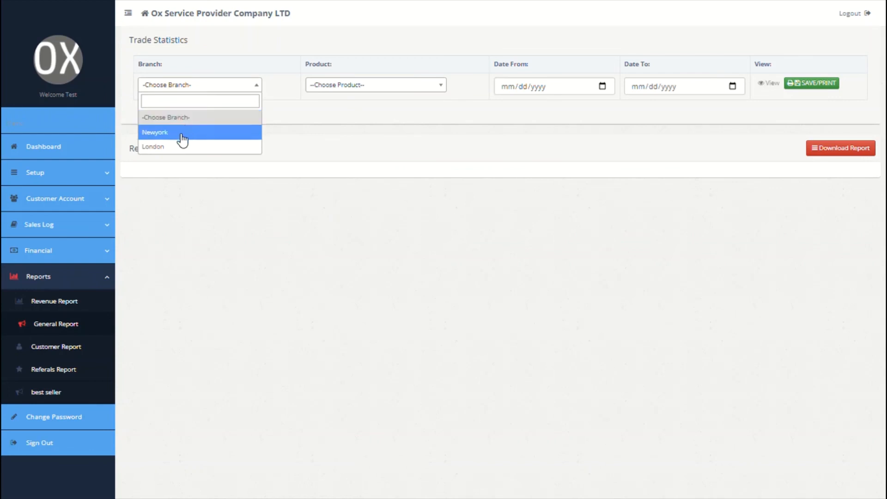
{"action": "left_click", "coordinate": [178, 133]}
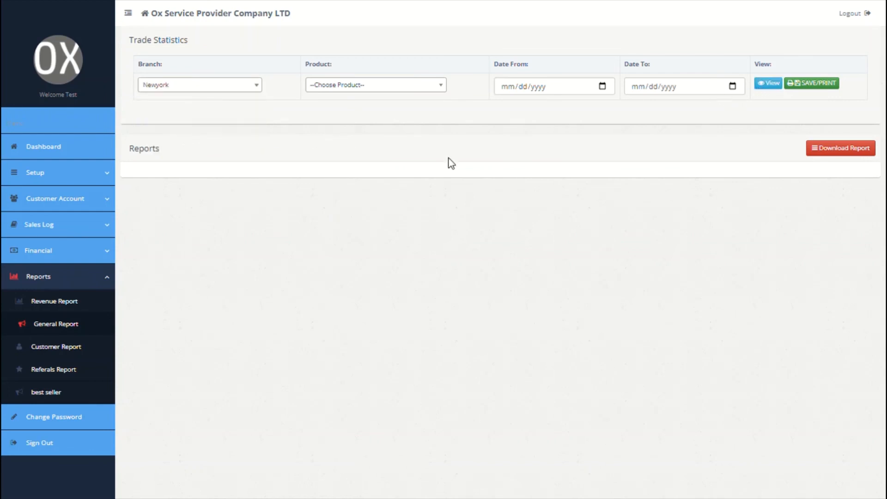
- Examine the filter options of the customer report and the referrals report
{"action": "left_click", "coordinate": [45, 350]}
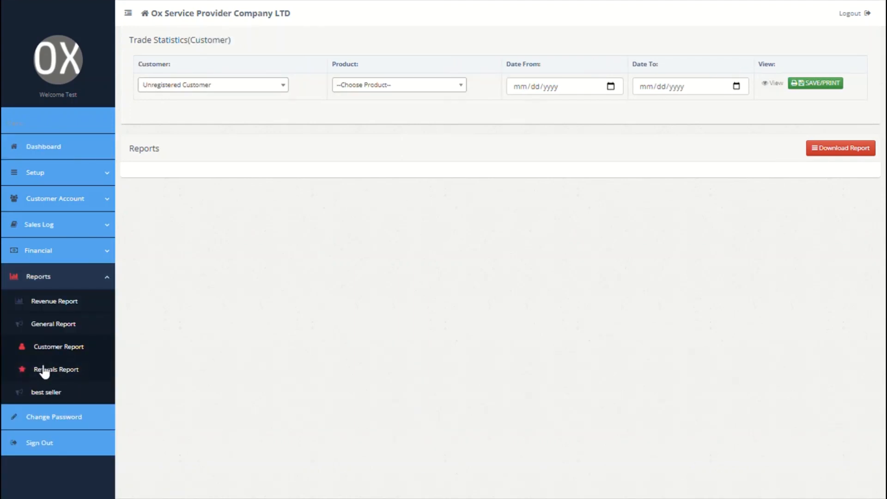
{"action": "left_click", "coordinate": [43, 370]}
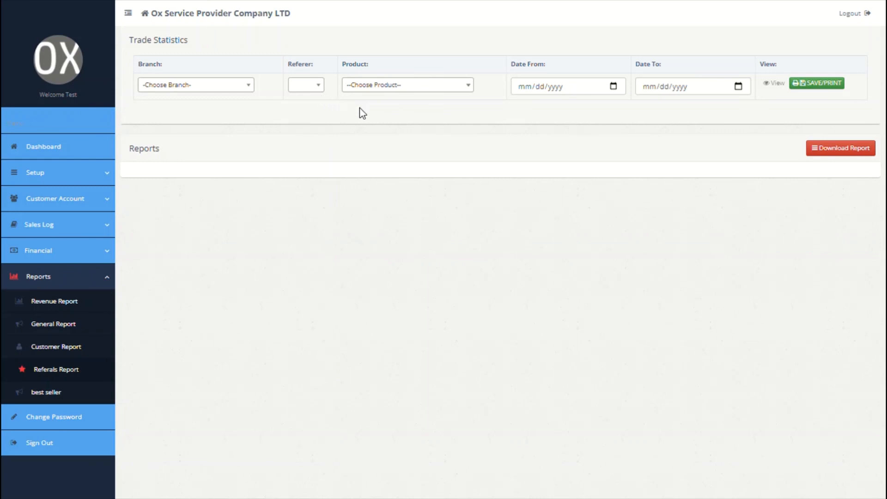
- Open the best seller report, check the referer filter and choose the Newyork branch
{"action": "left_click", "coordinate": [64, 396]}
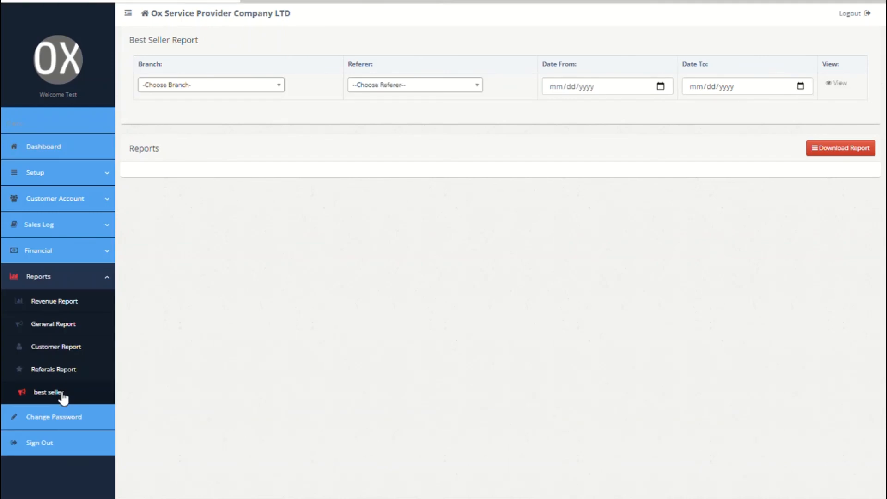
{"action": "left_click", "coordinate": [424, 88]}
{"action": "left_click", "coordinate": [424, 87]}
{"action": "left_click", "coordinate": [236, 92]}
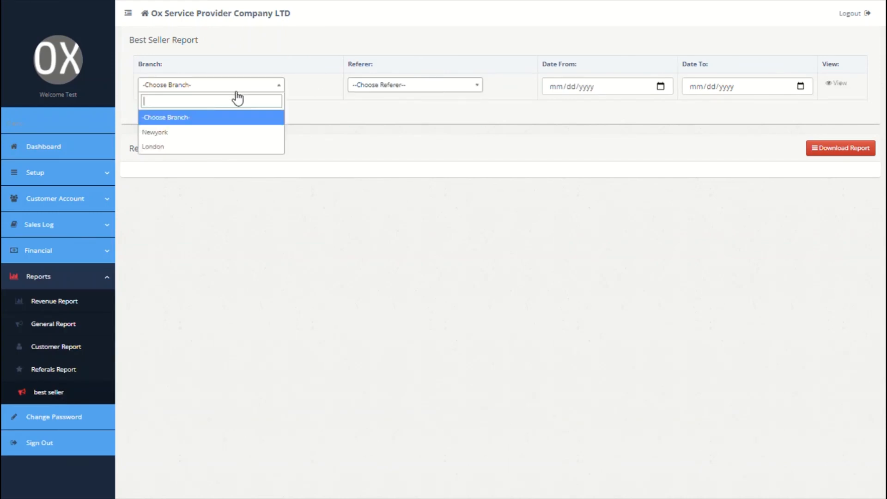
{"action": "left_click", "coordinate": [209, 133]}
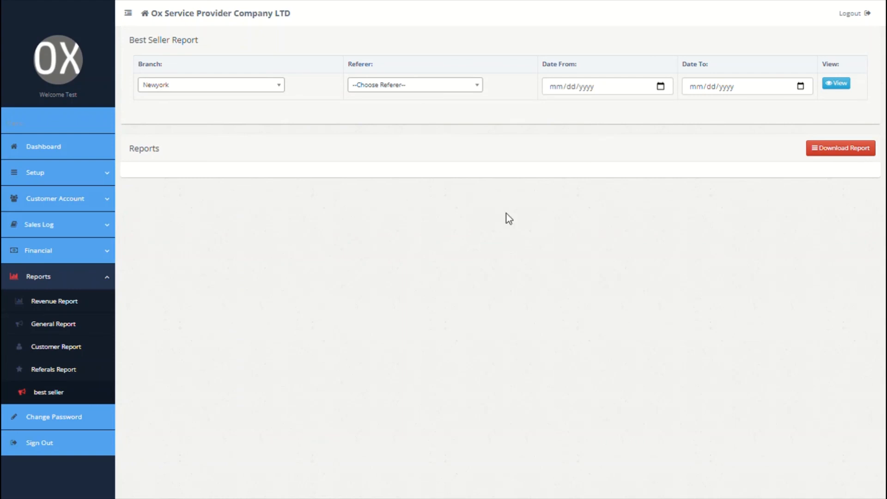